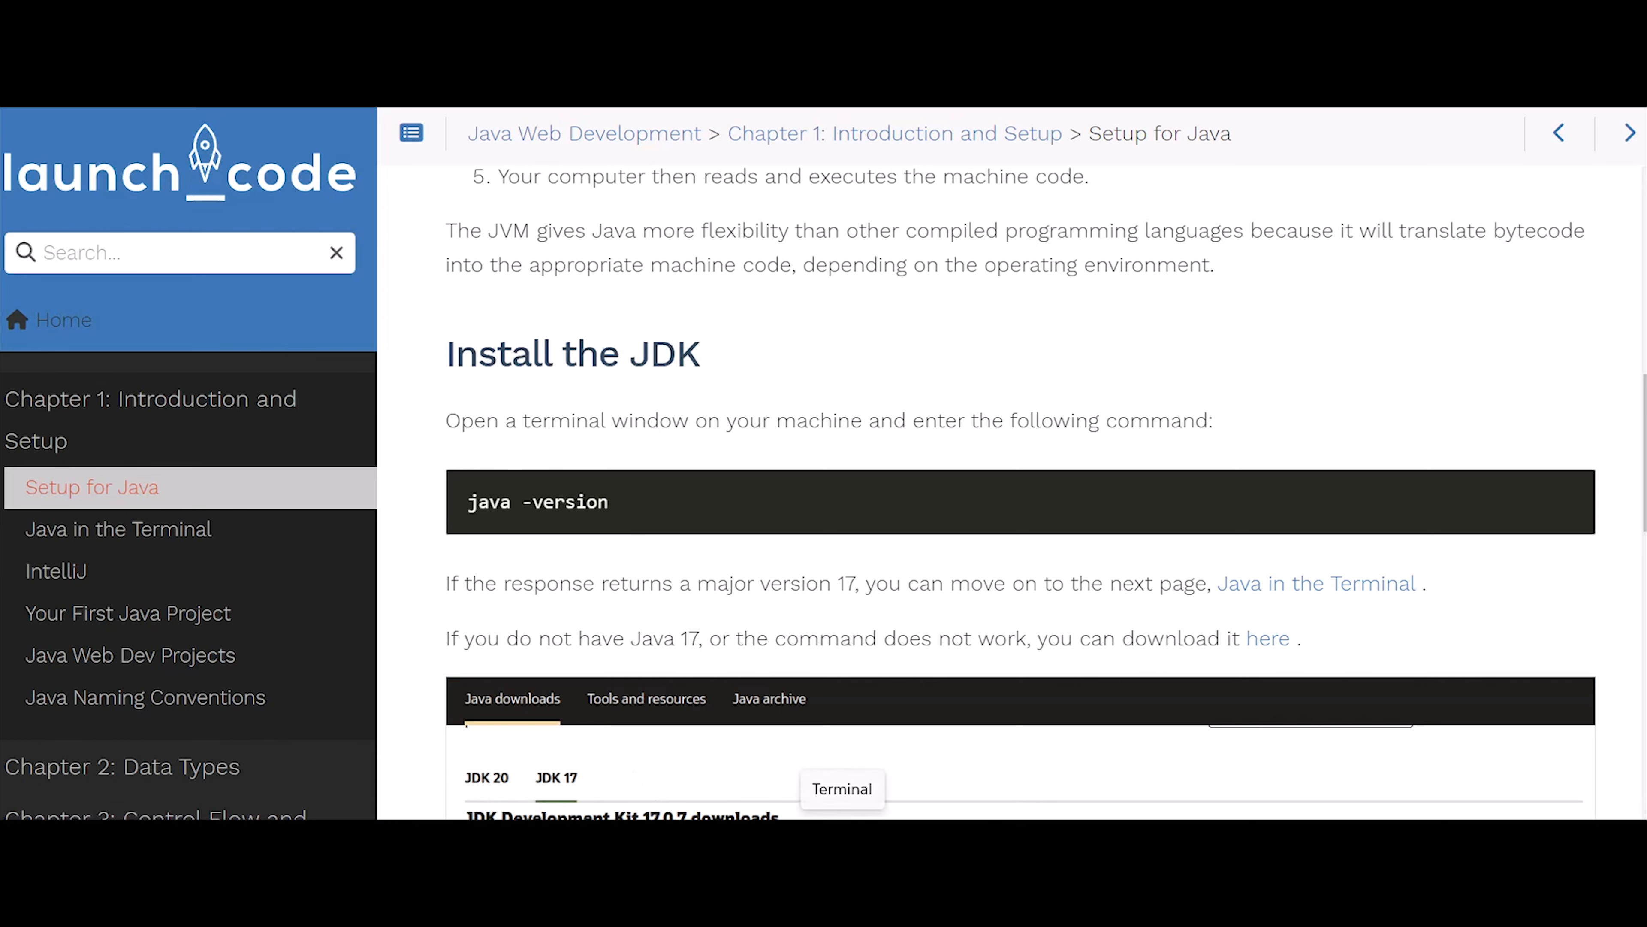
Switch to a PowerShell terminal, try checking for an installed Java version, and return to the lesson page.
left_click(843, 849)
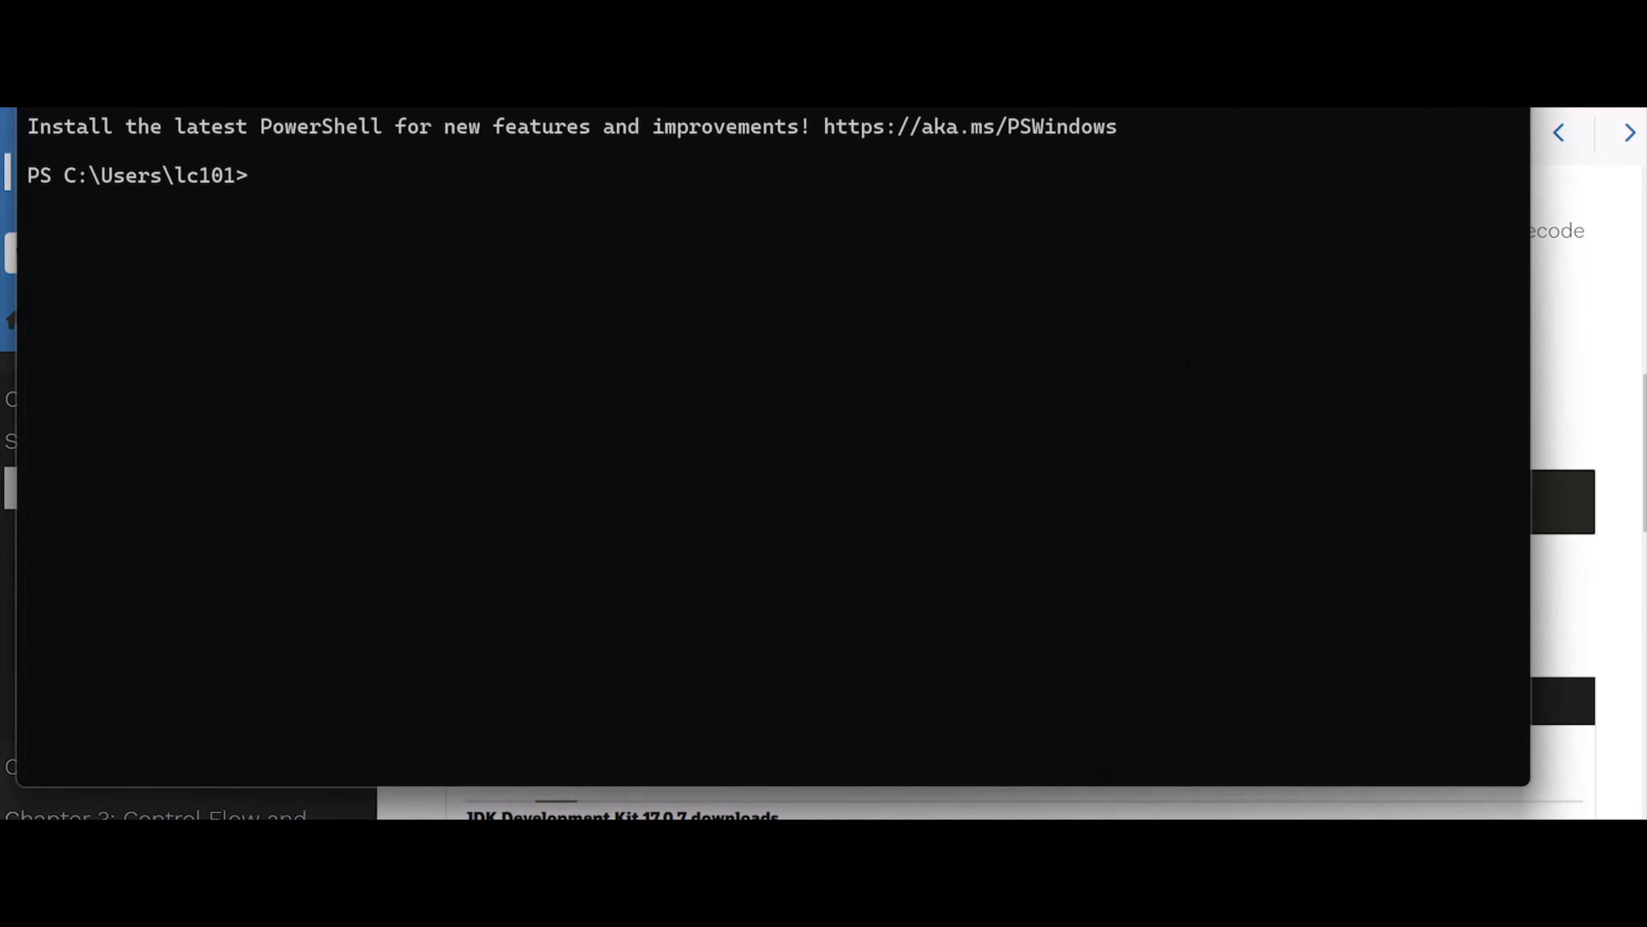
left_click_drag(922, 21, 1019, 138)
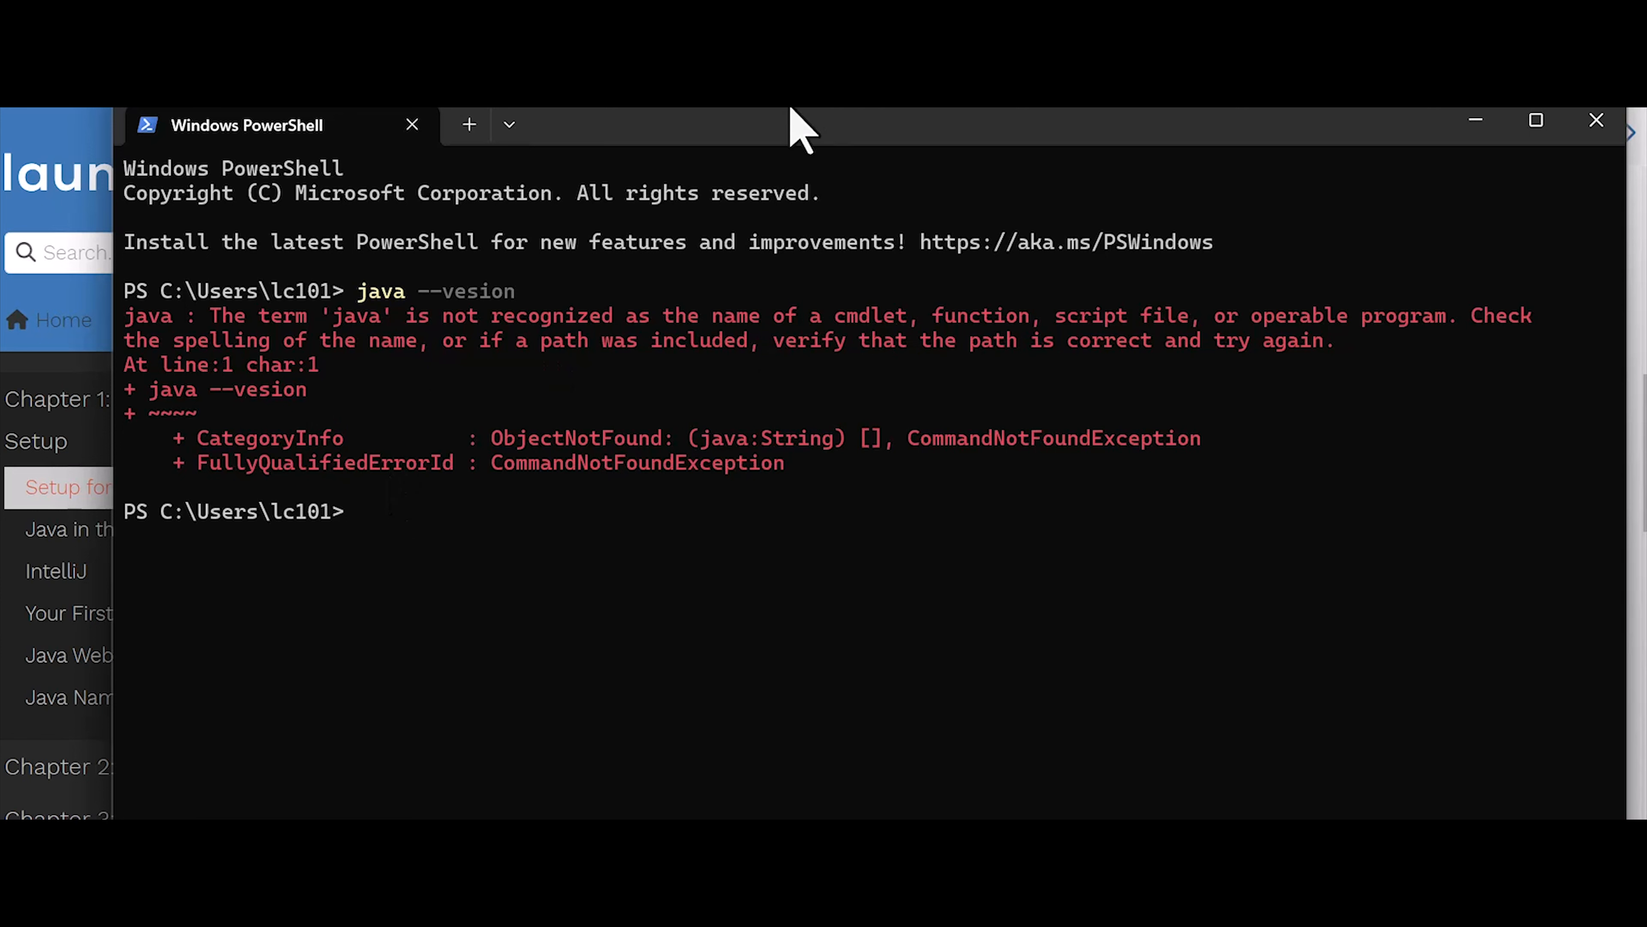
left_click(815, 69)
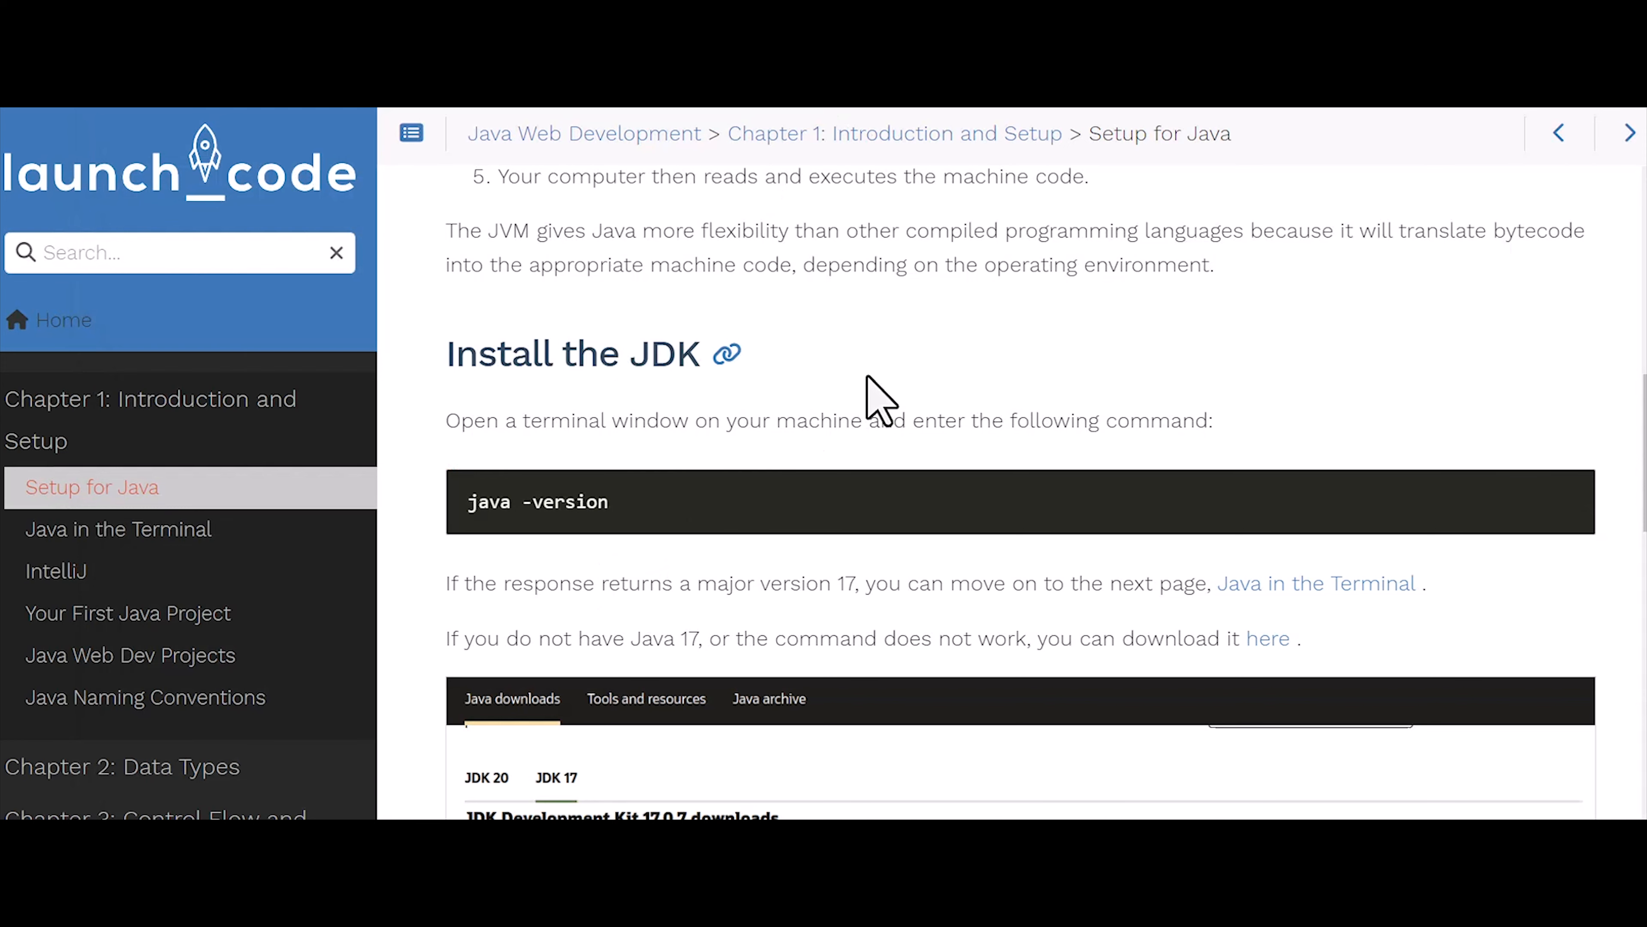
Enlarge the lesson page and read the Install the JDK section, including the version check and the Java 17 download instructions.
key("ctrl+plus")
key("ctrl+plus")
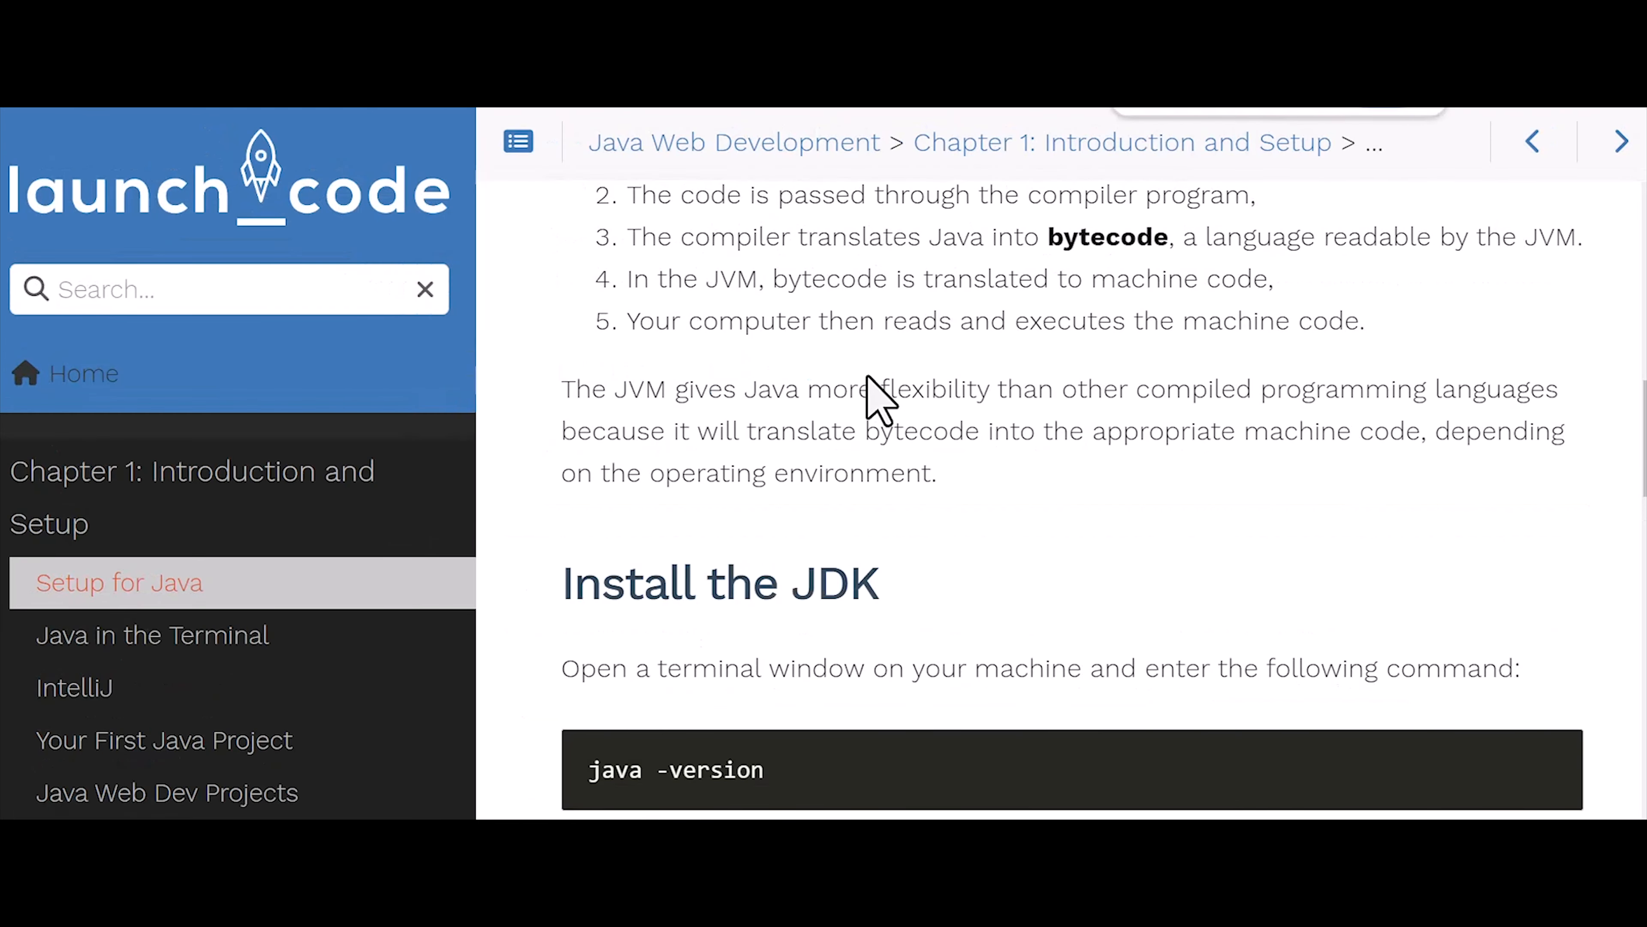
scroll(849, 383, "down", 5)
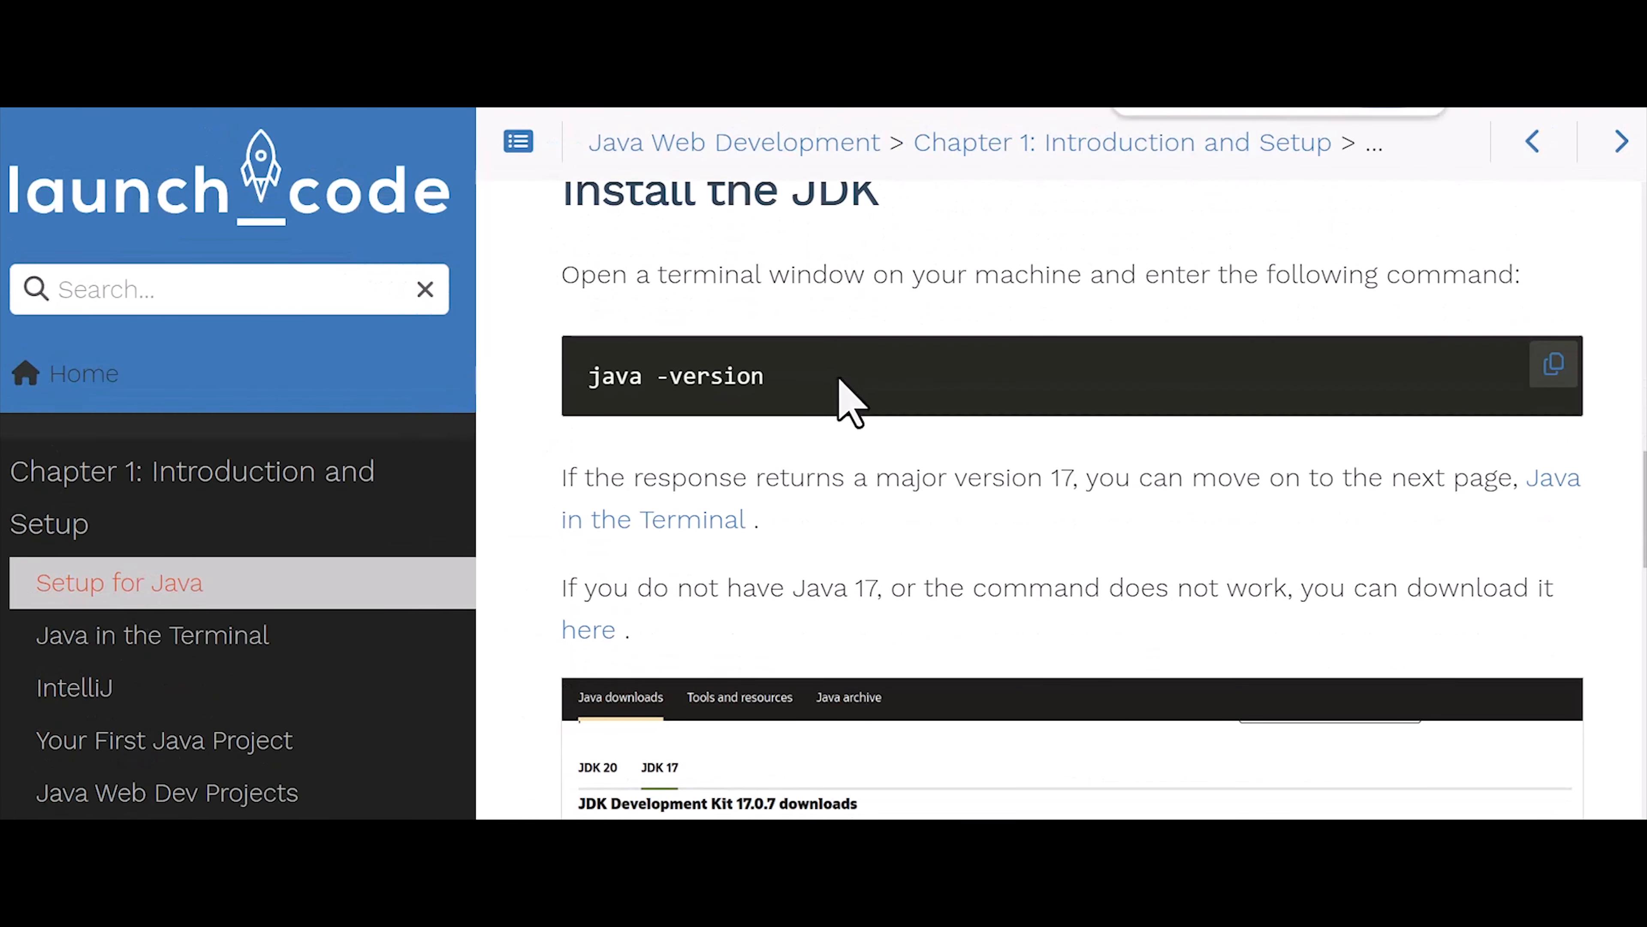
scroll(840, 379, "up", 6)
scroll(875, 405, "down", 9)
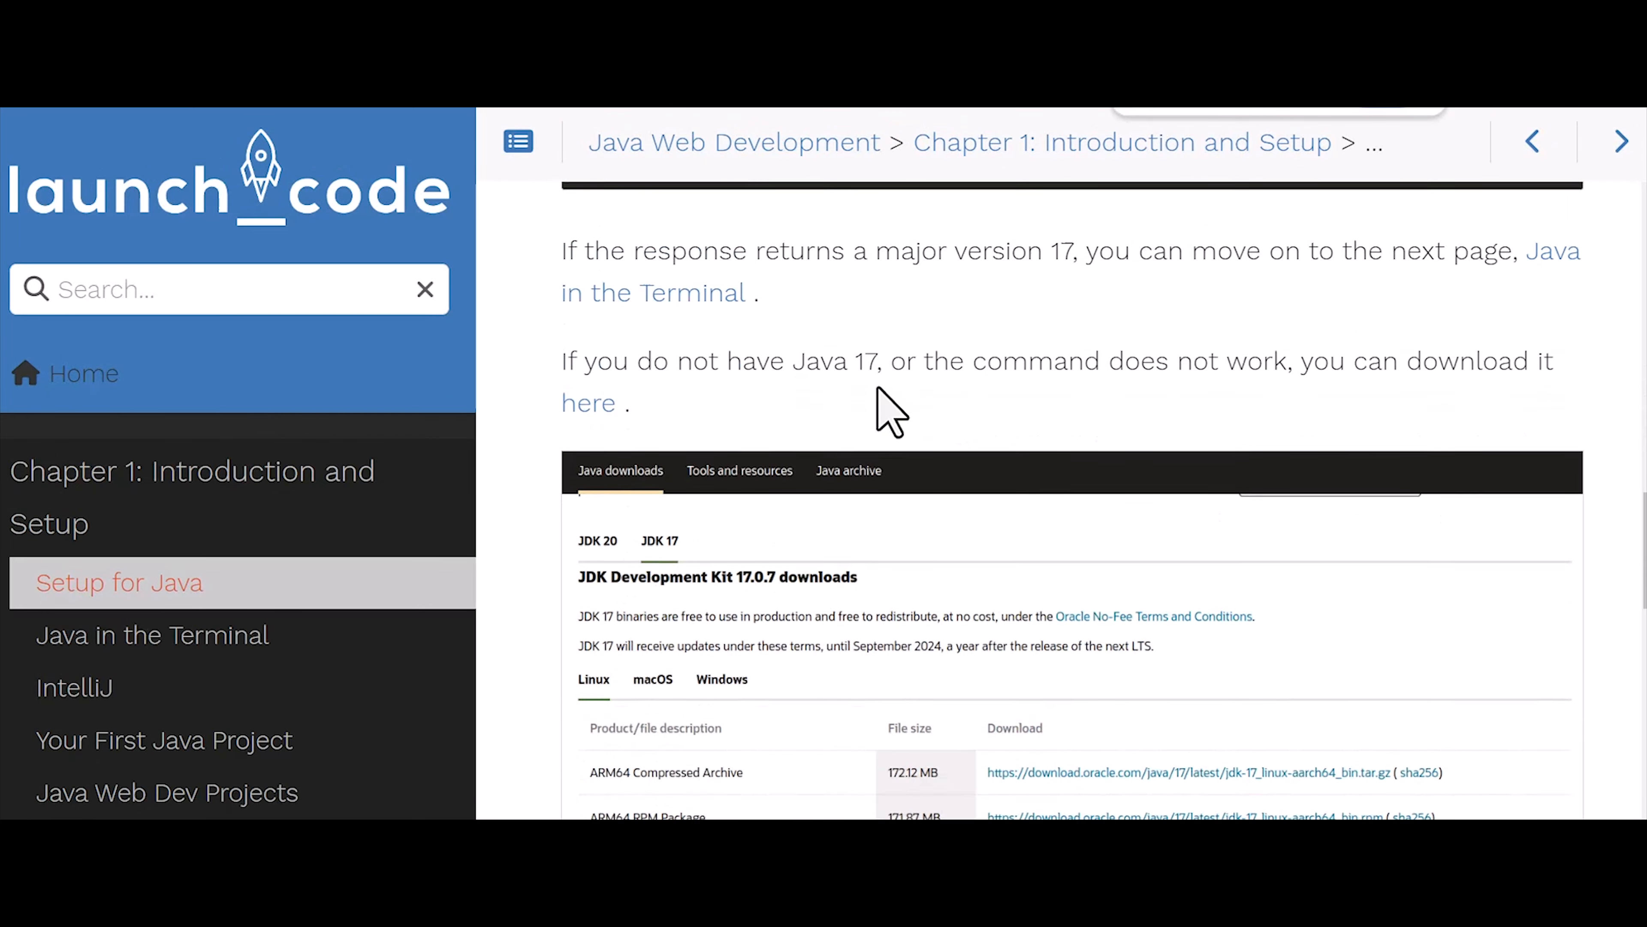
scroll(877, 390, "down", 7)
scroll(882, 402, "up", 7)
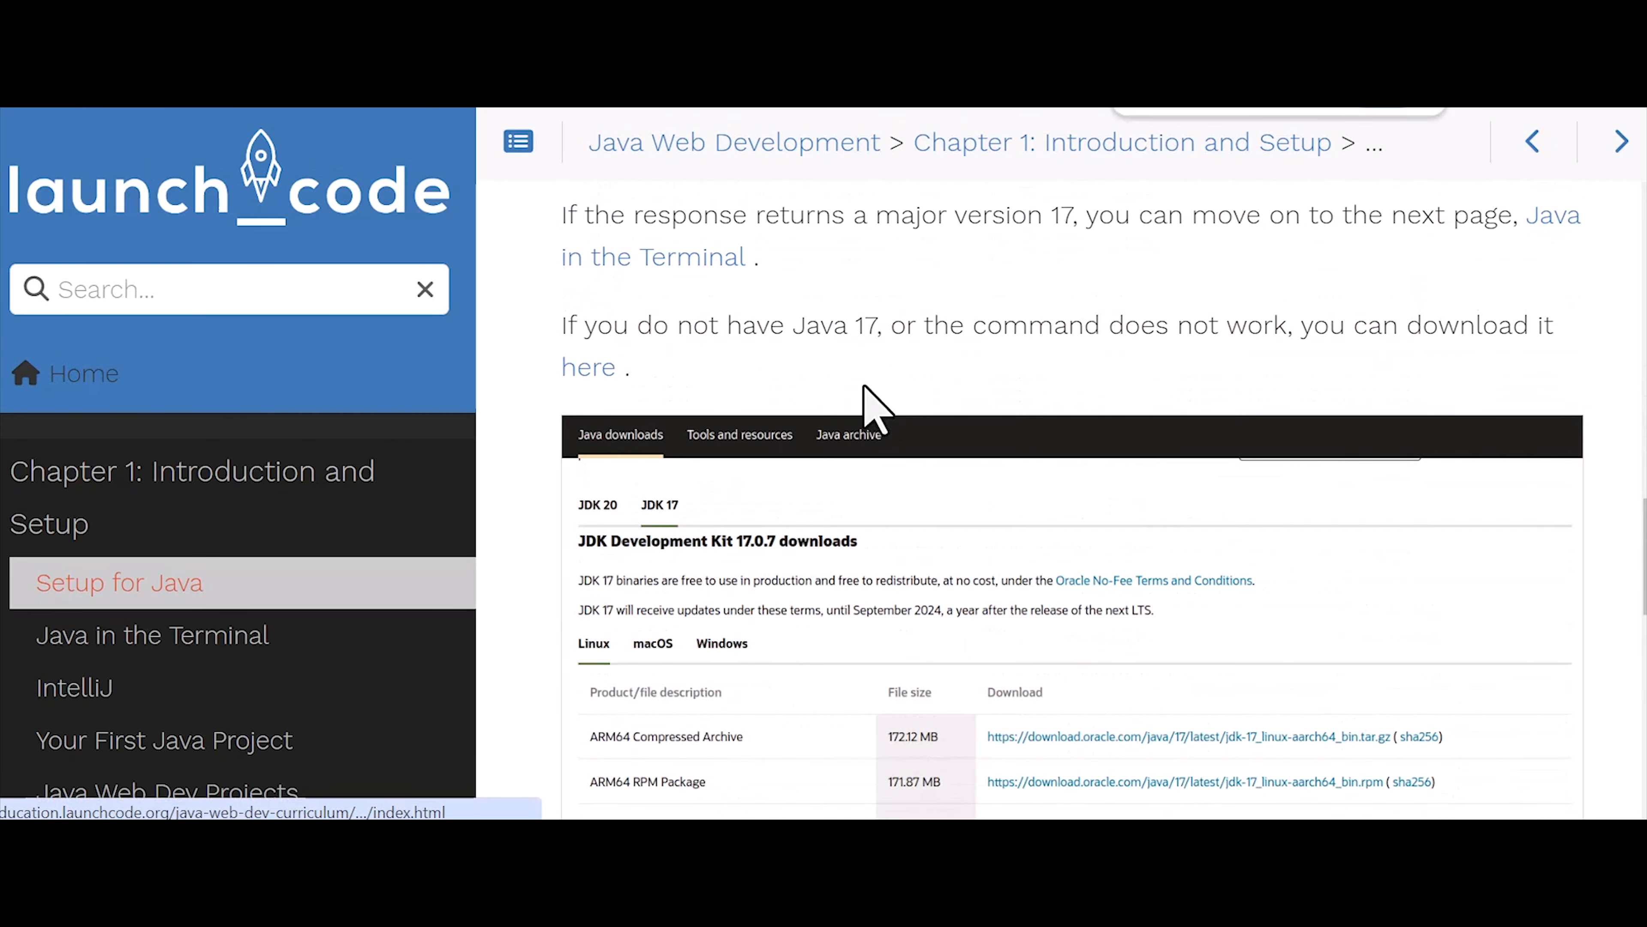
scroll(736, 295, "down", 1)
scroll(736, 295, "up", 3)
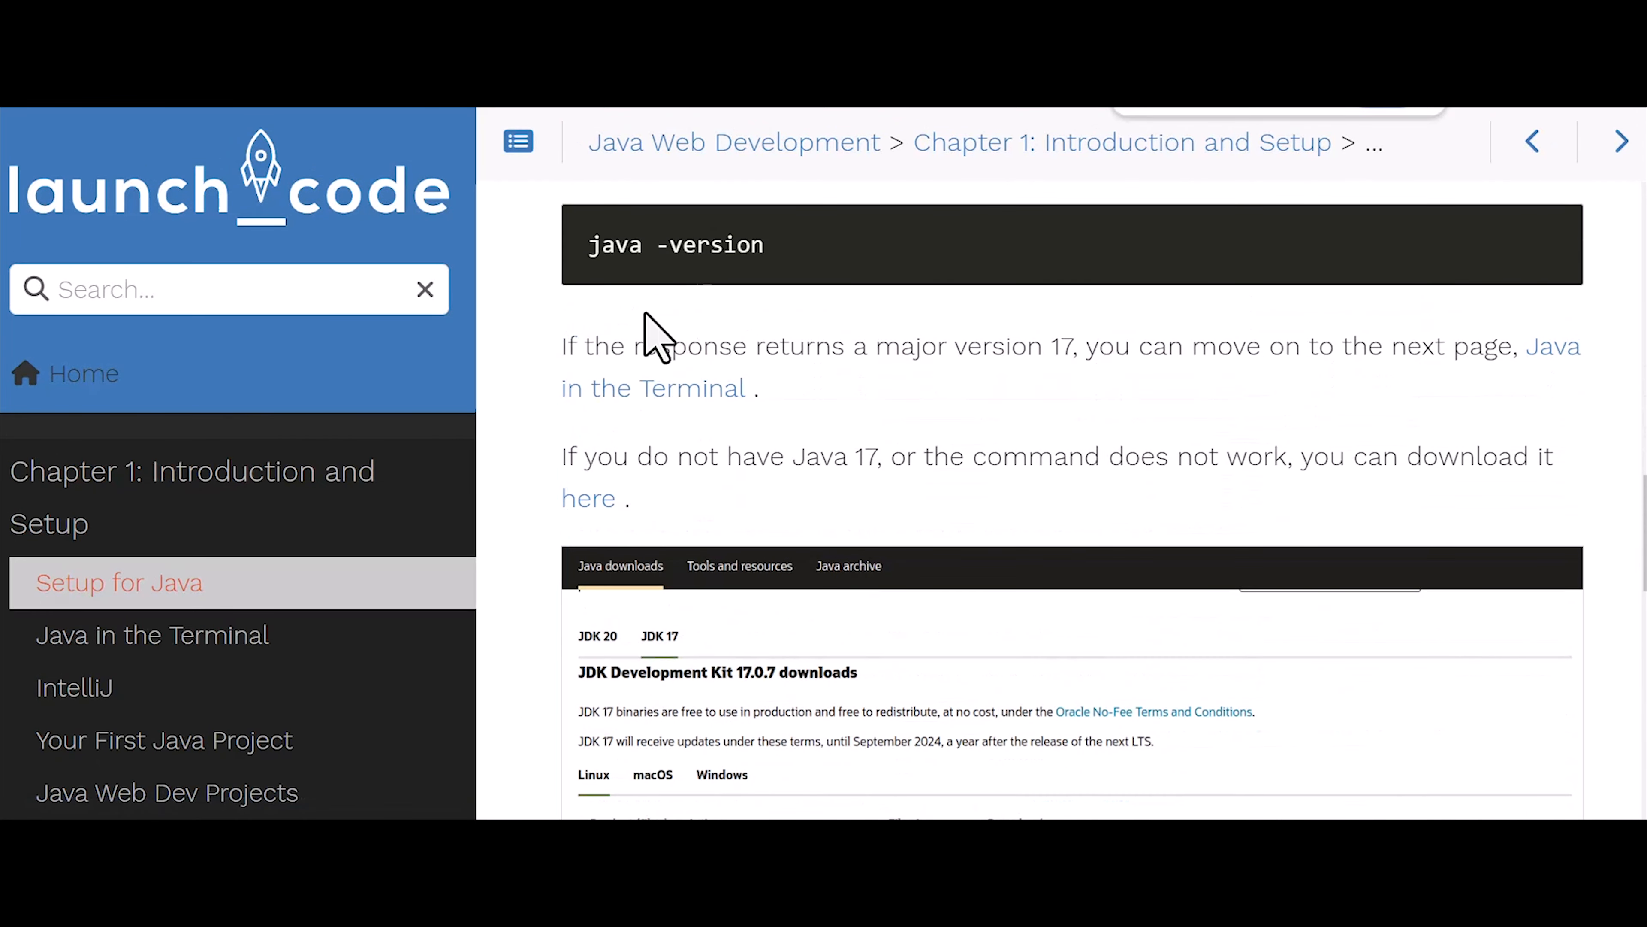
Follow the lesson's Java 17 download link to Oracle's site and show the JDK 17 downloads for Windows.
left_click(590, 503)
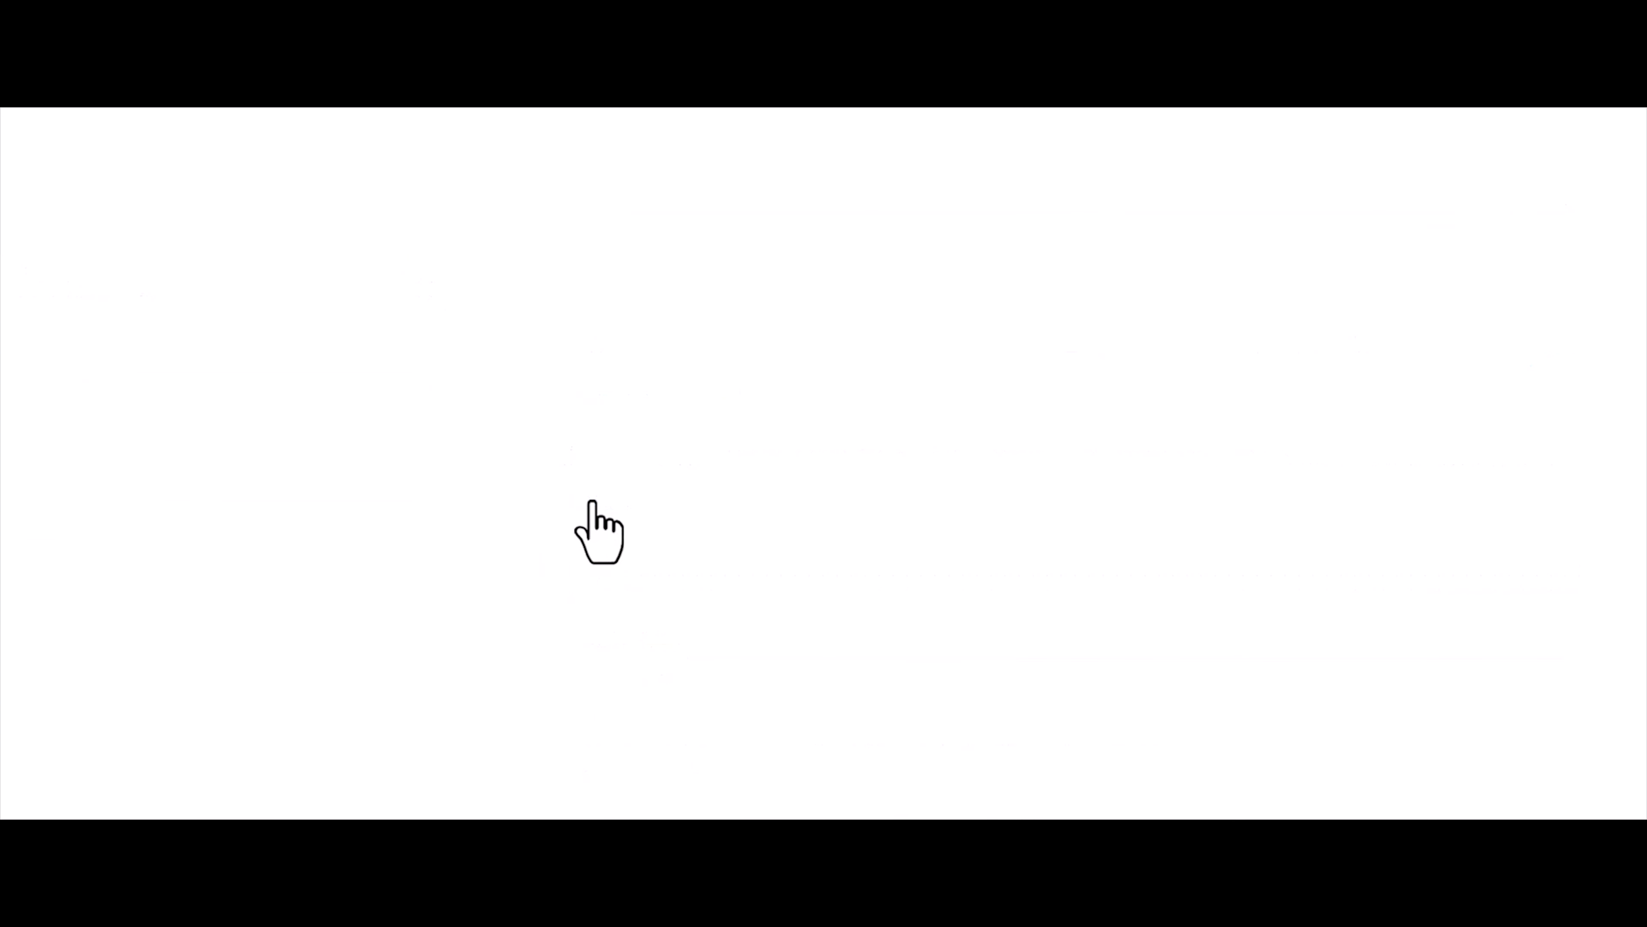
scroll(597, 529, "up", 1)
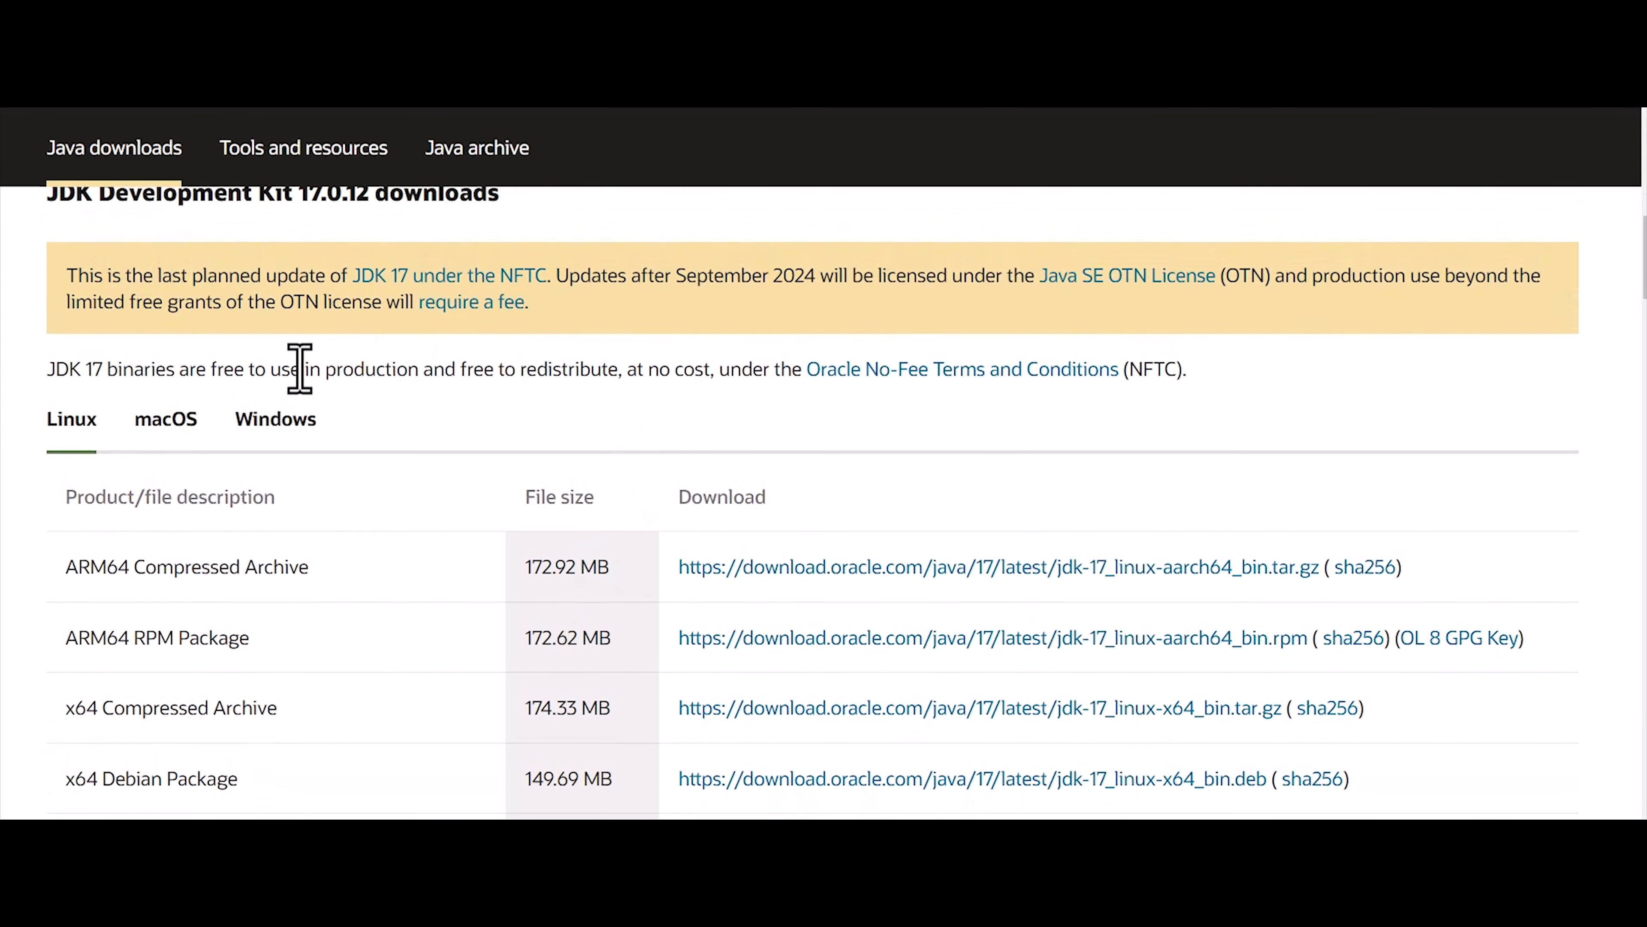
scroll(526, 405, "up", 5)
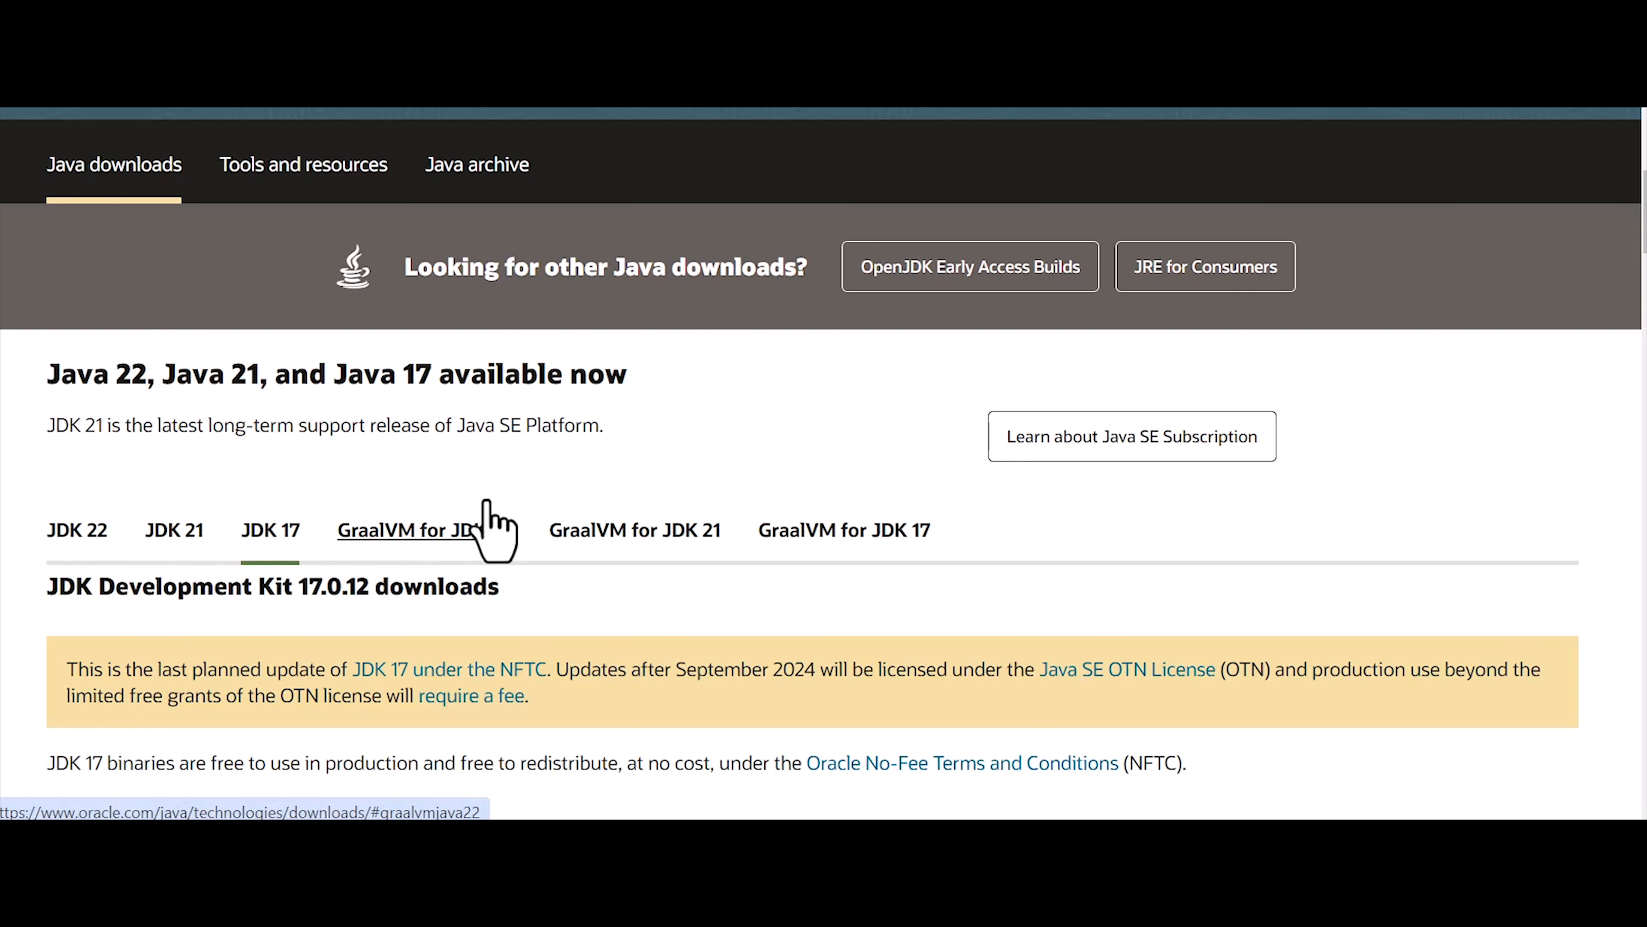
scroll(506, 522, "down", 4)
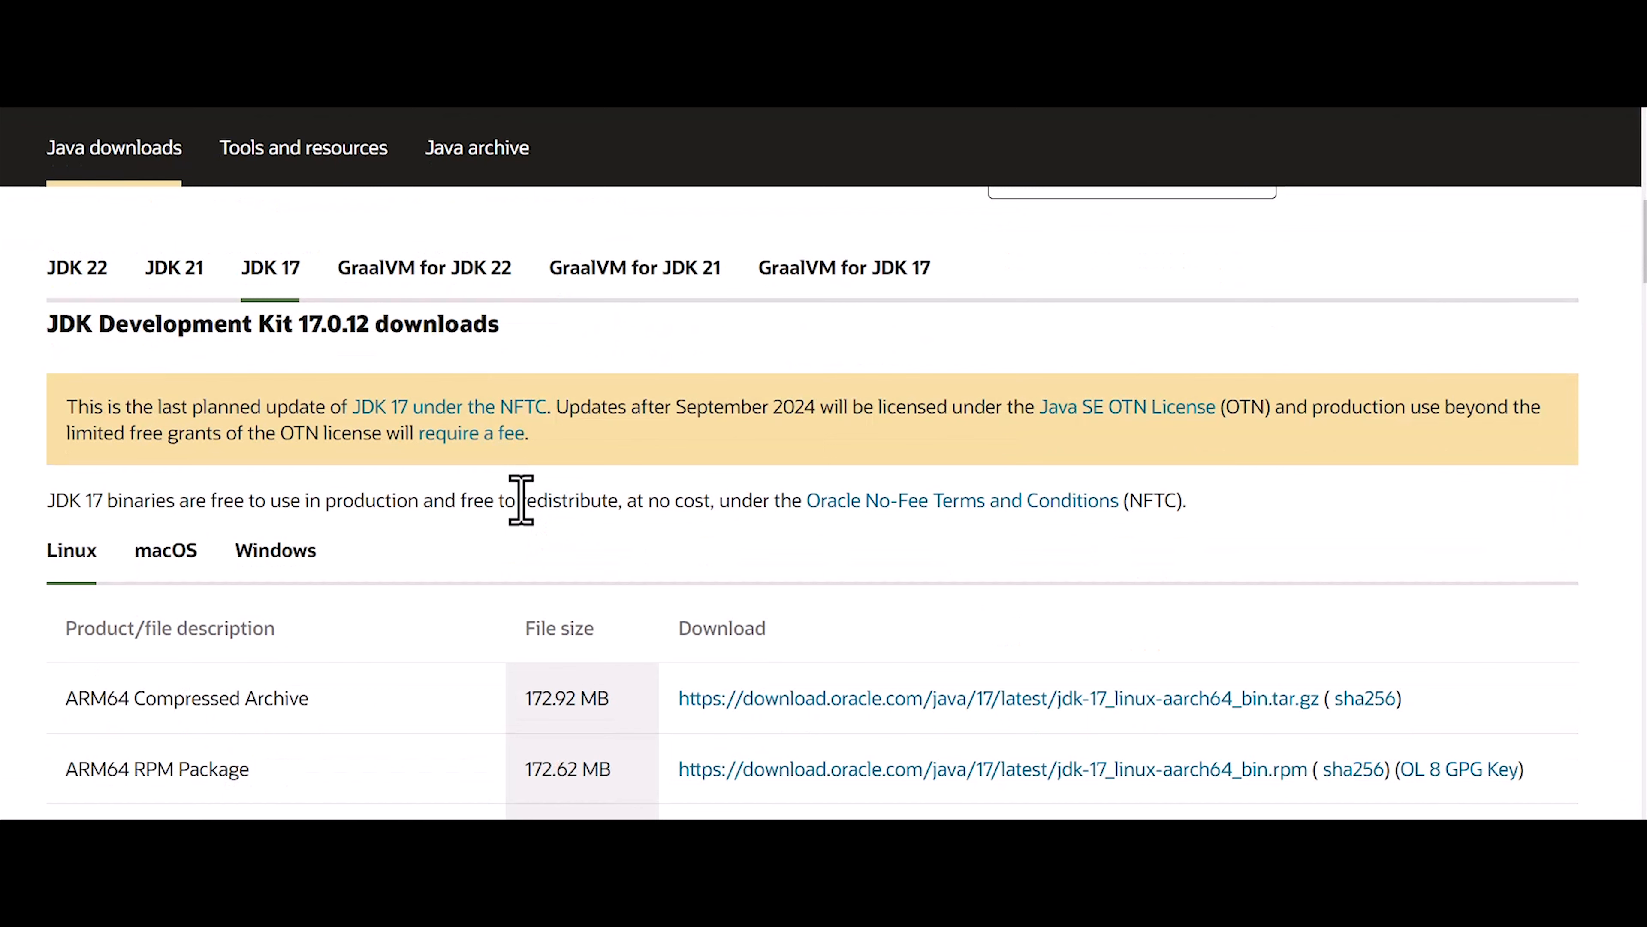
scroll(521, 500, "down", 2)
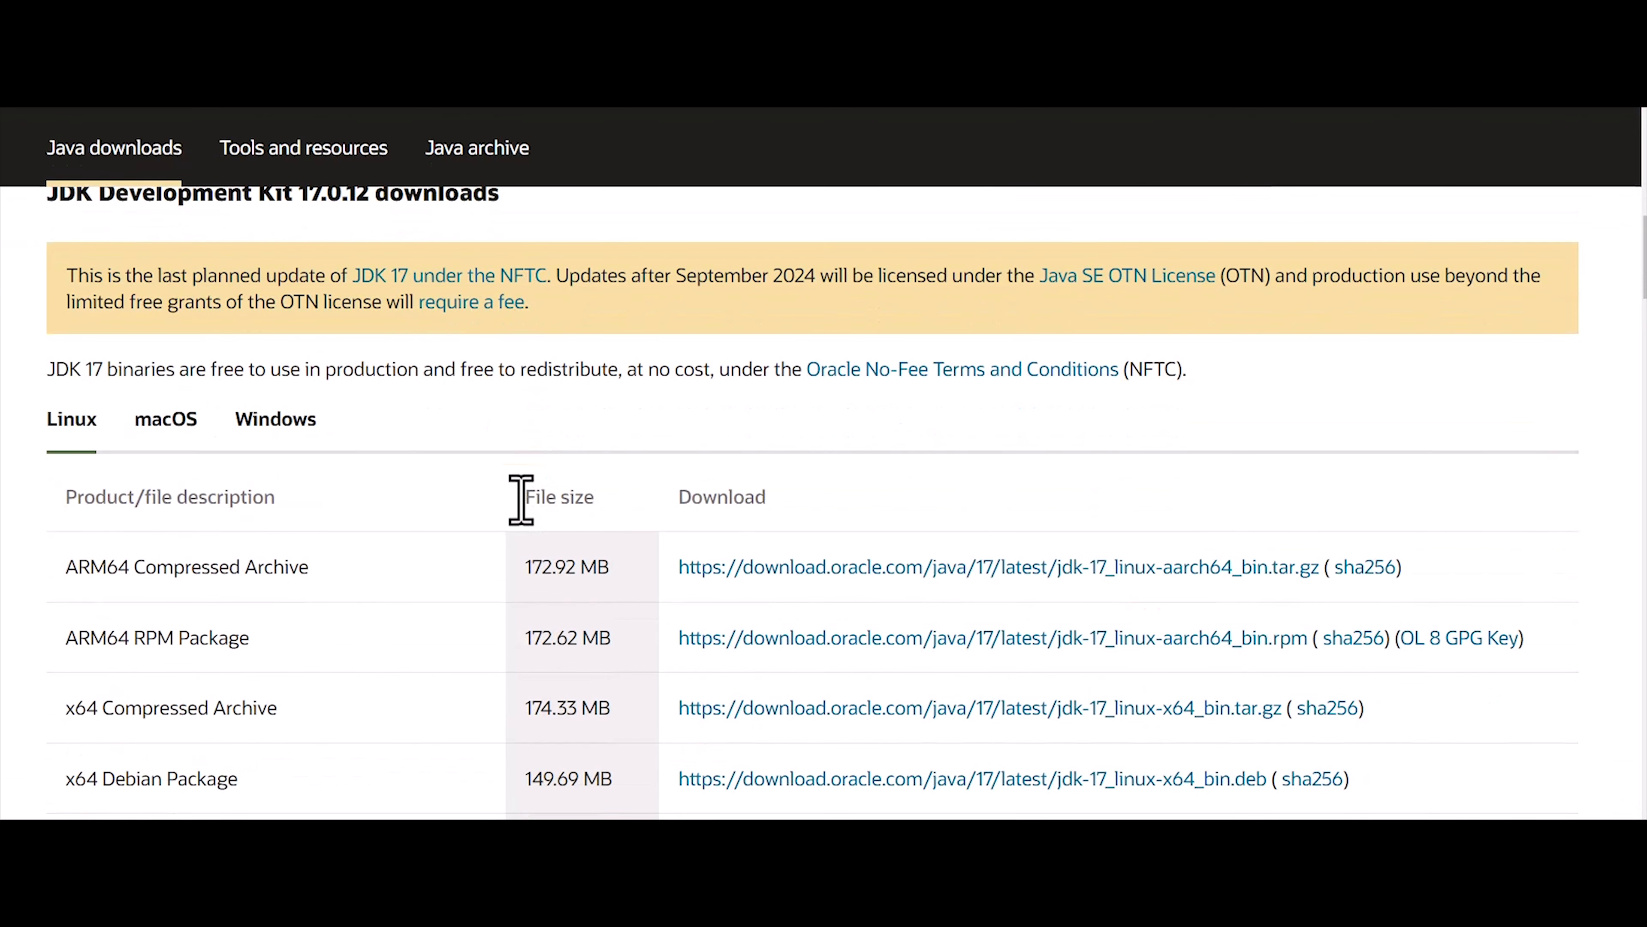
scroll(285, 421, "up", 4)
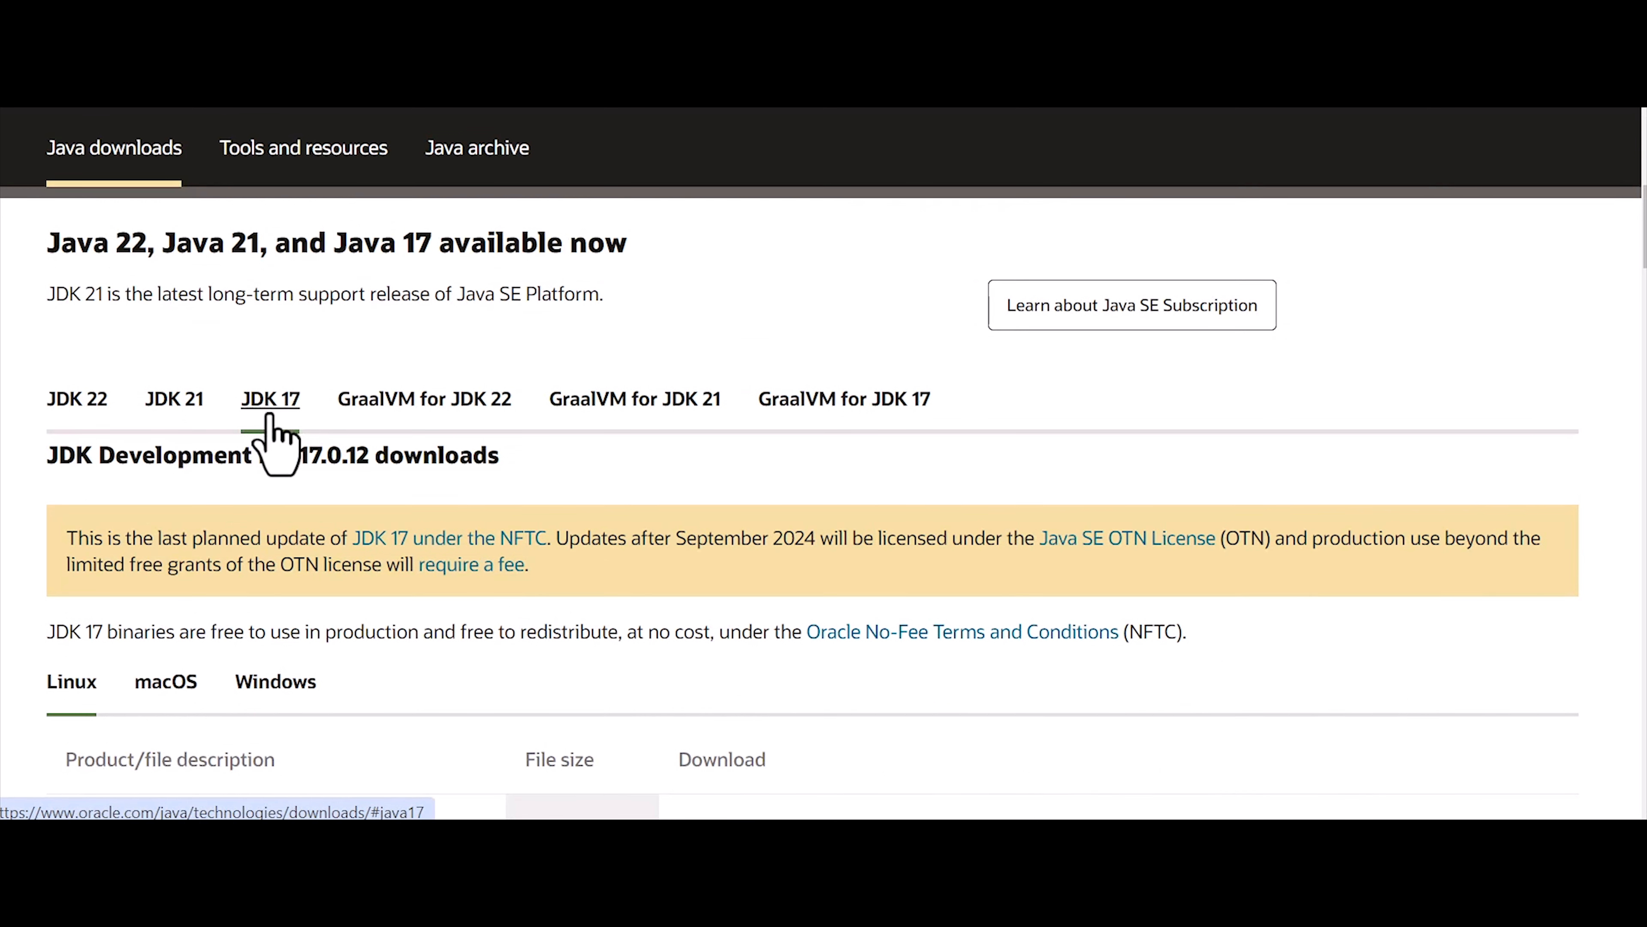
scroll(322, 428, "down", 4)
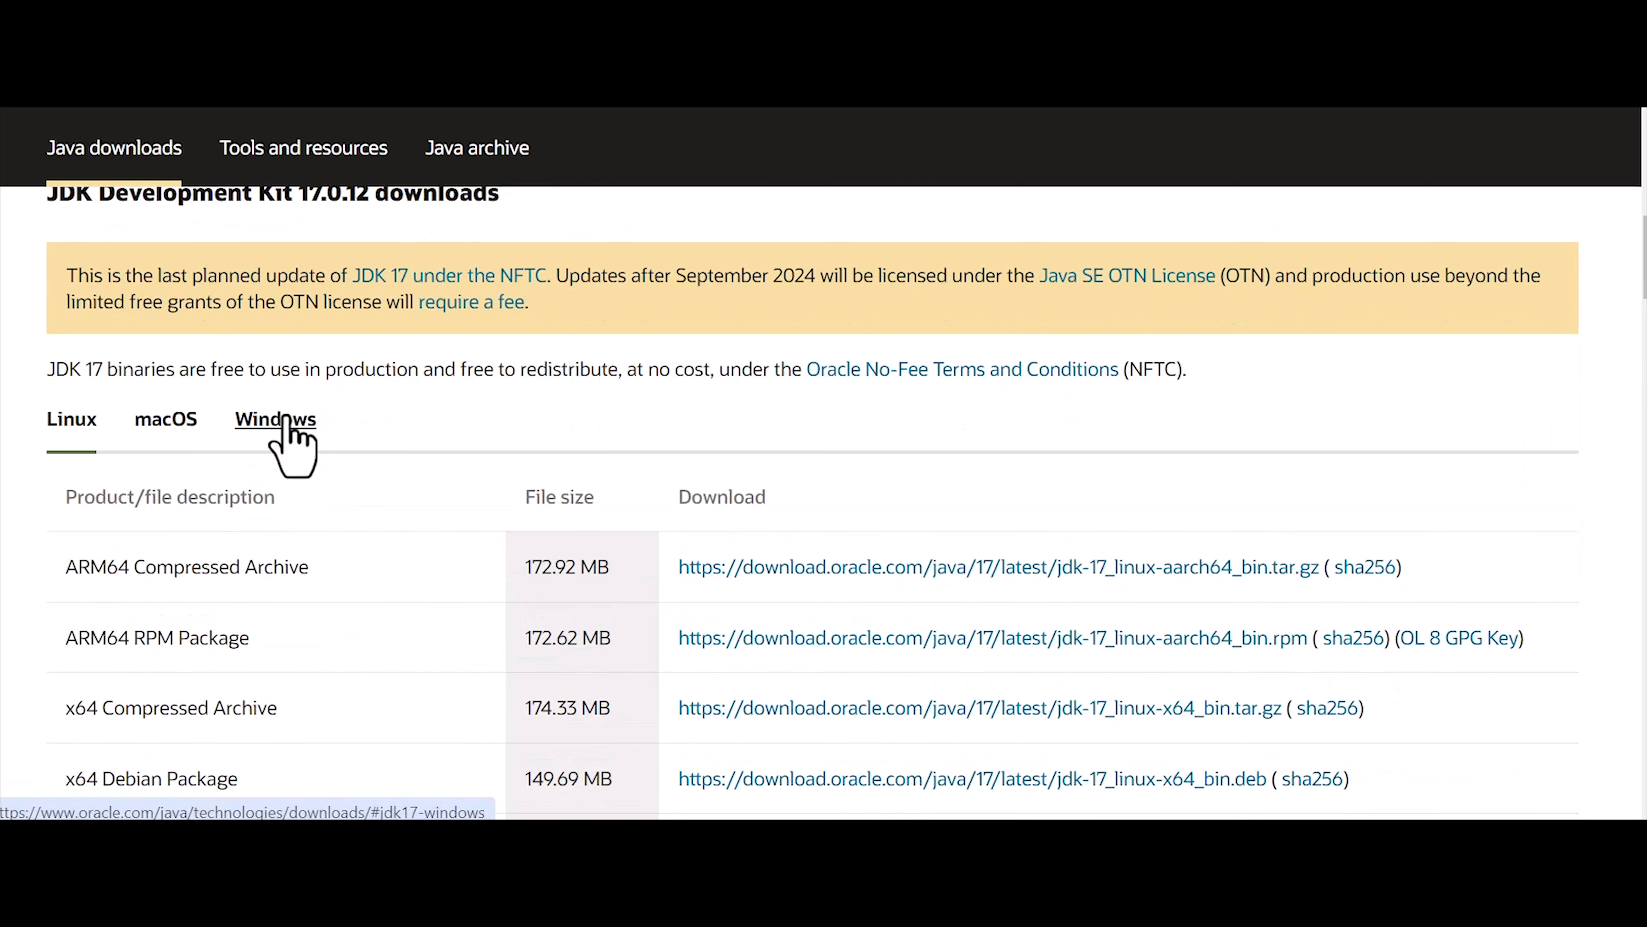
left_click(290, 429)
scroll(421, 480, "down", 2)
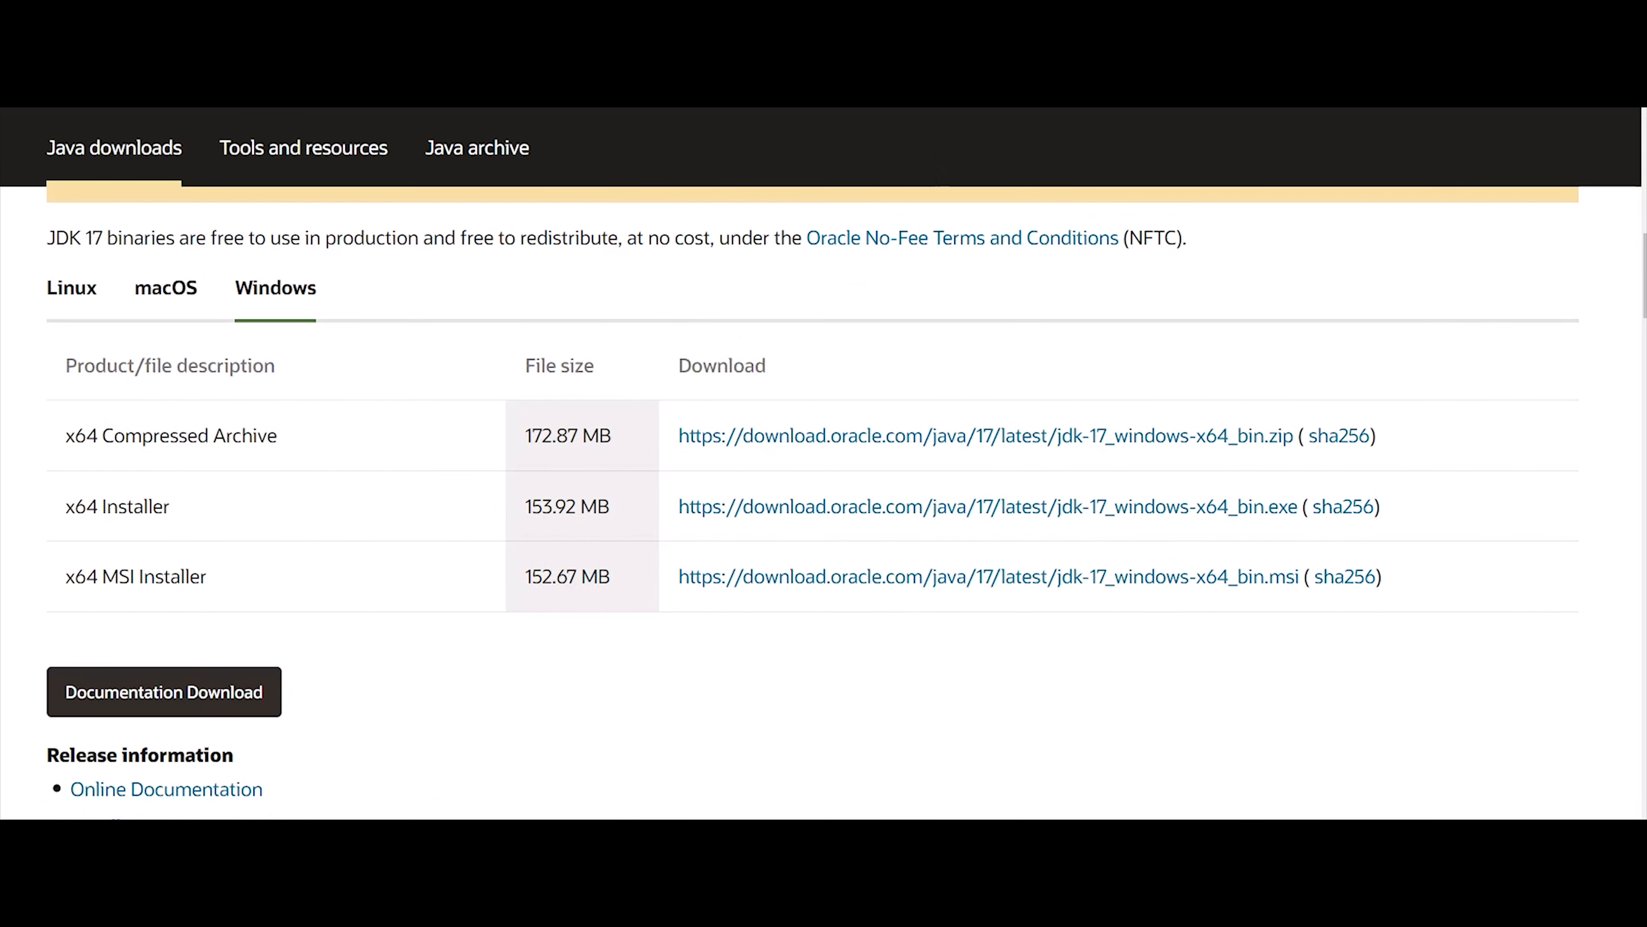
Return to the lesson page and read which JDK 17 installer is recommended for each operating system.
key("ctrl+Tab")
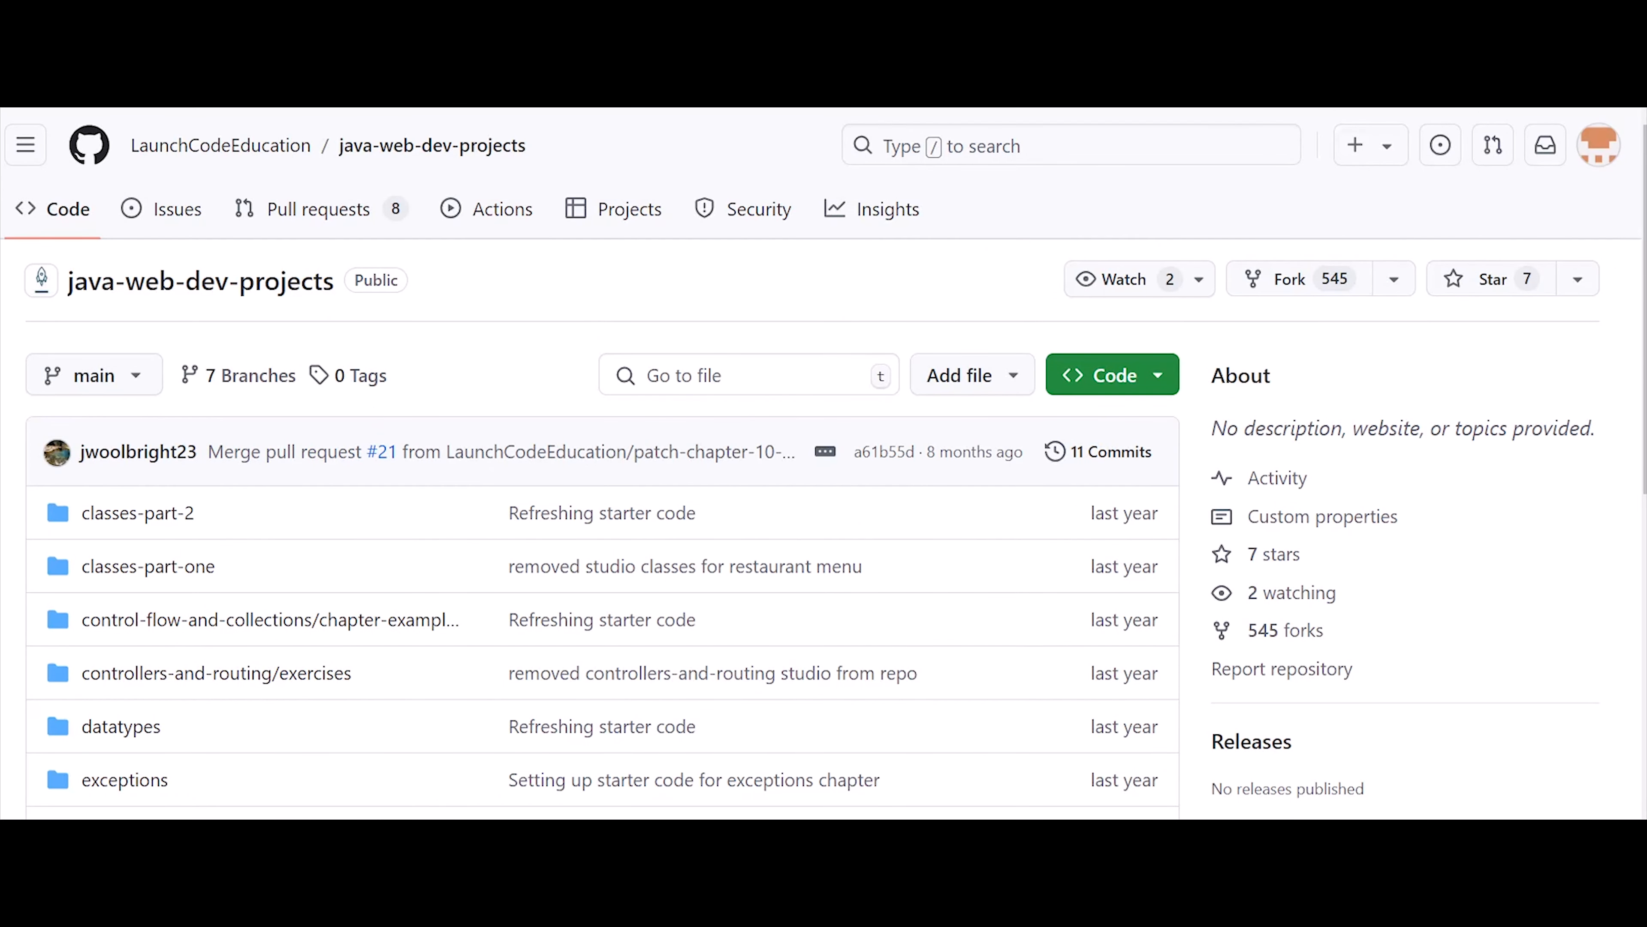
key("ctrl+shift+Tab")
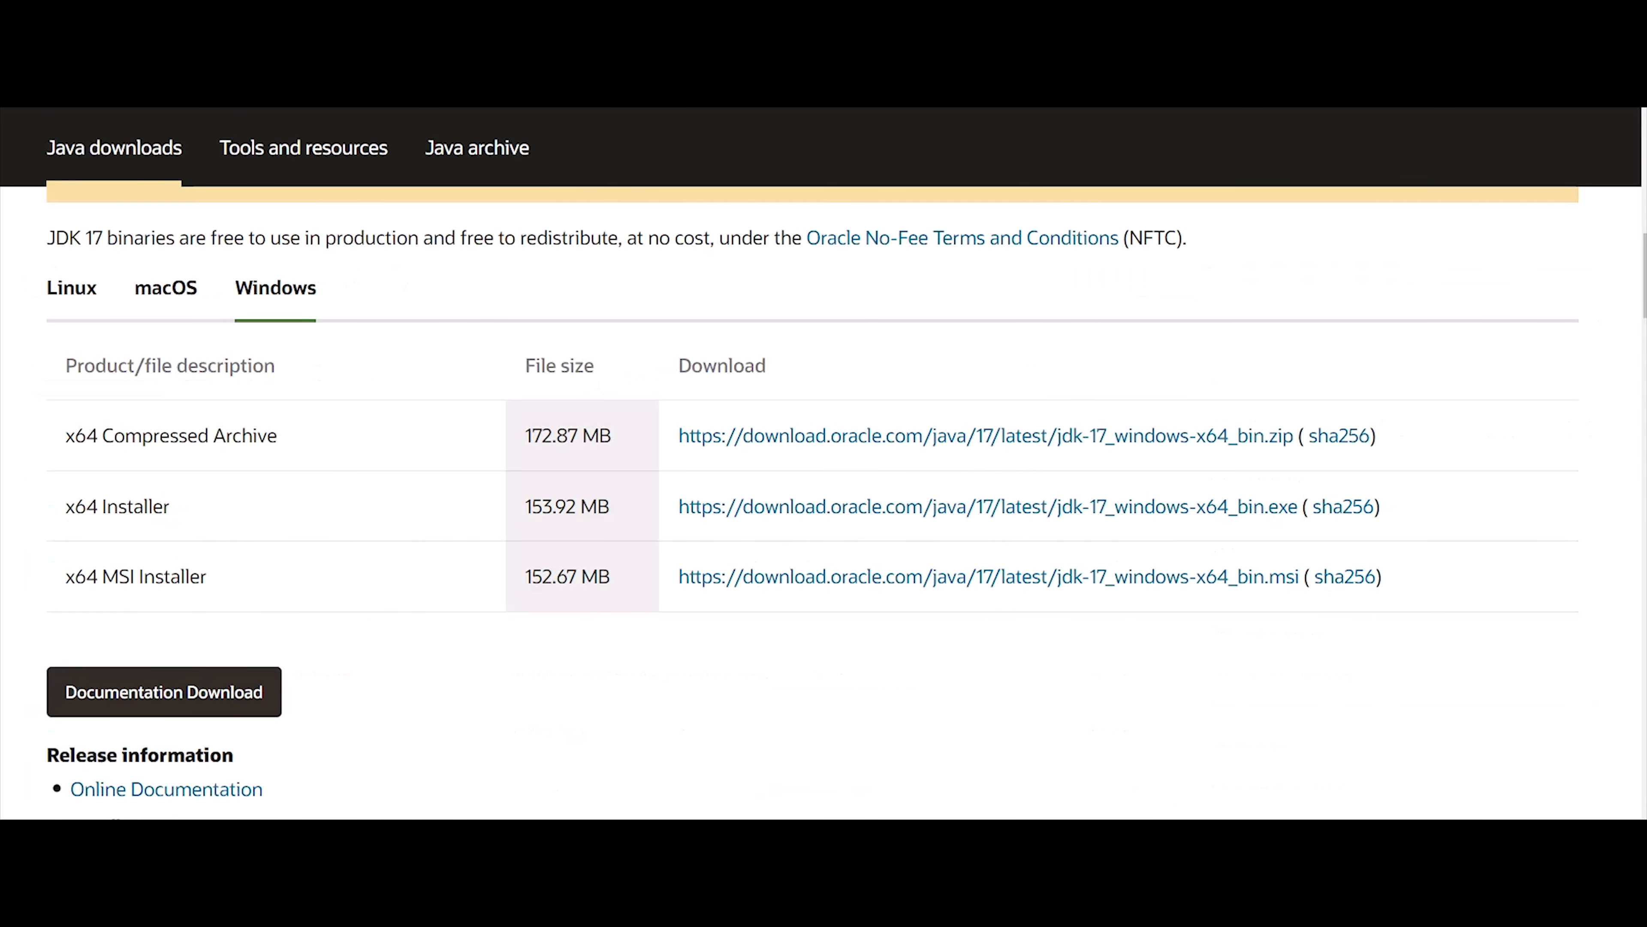
key("ctrl+shift+Tab")
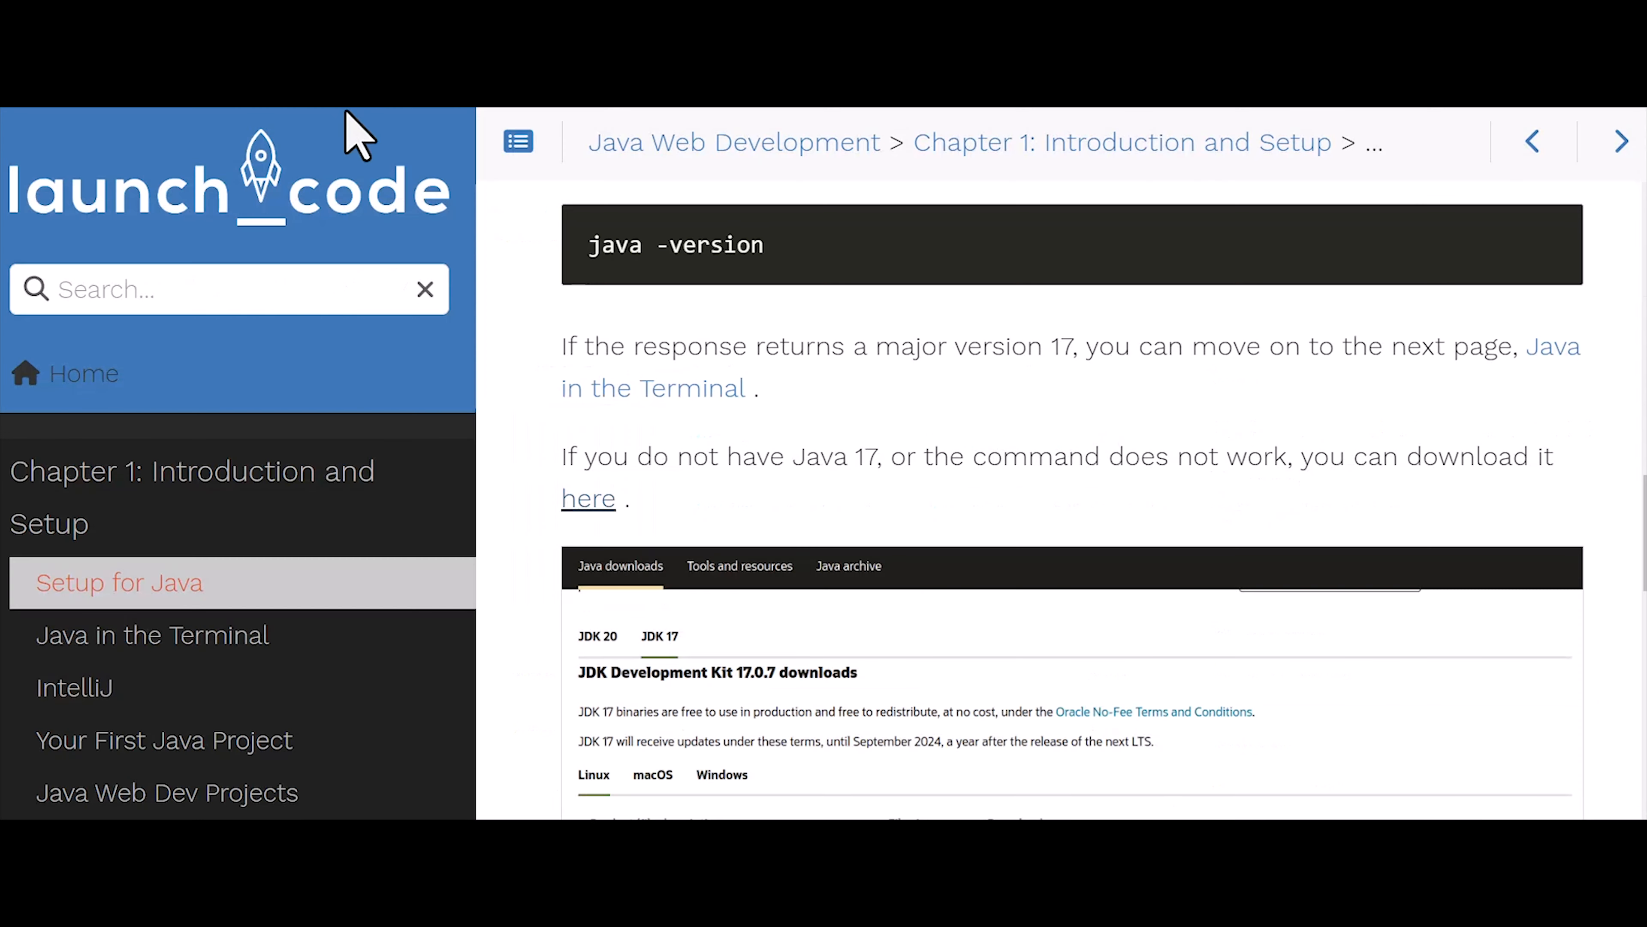
scroll(1203, 629, "down", 1)
scroll(1203, 630, "down", 3)
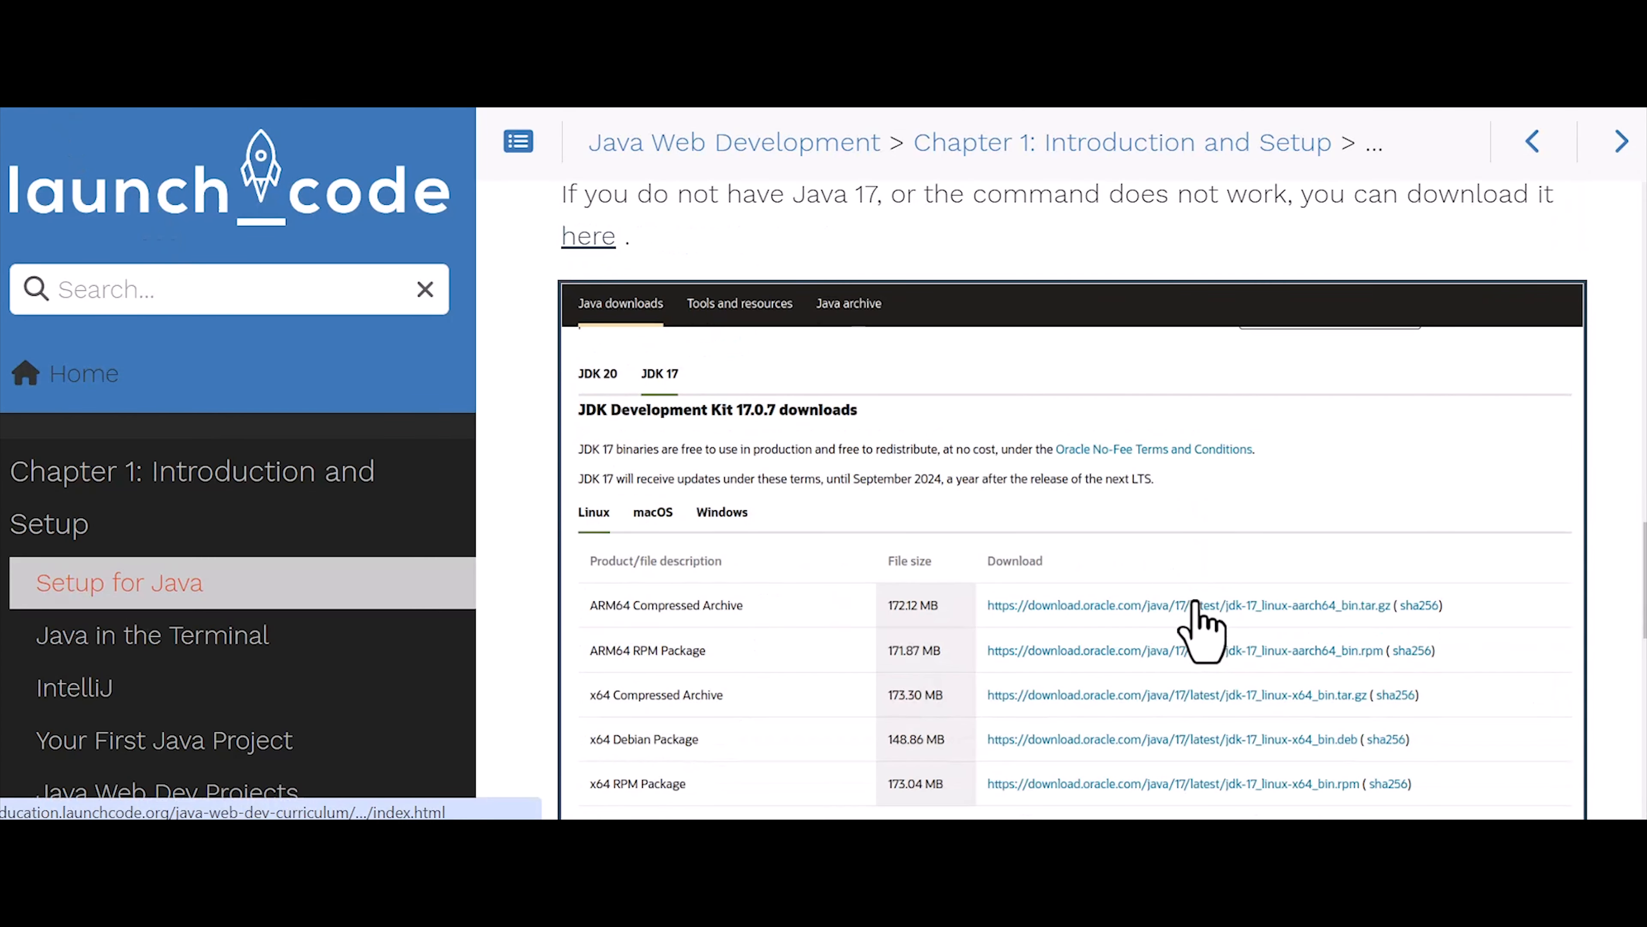
scroll(1199, 630, "down", 3)
scroll(1203, 649, "down", 3)
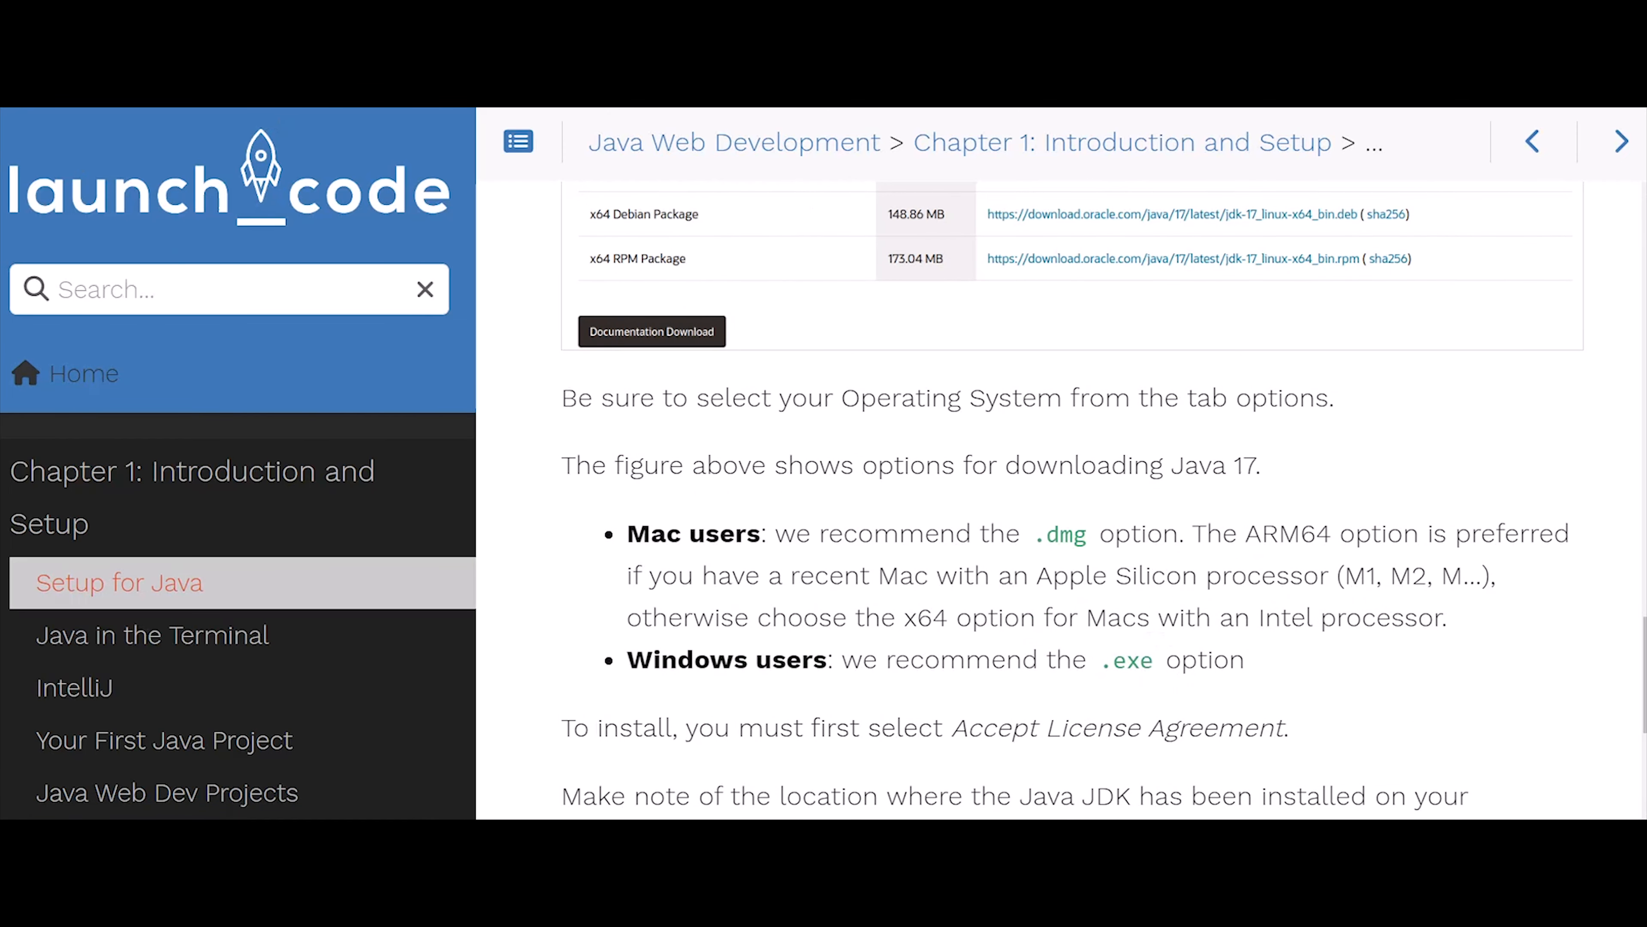
Install Java SE Development Kit 17.0.12 into C:\Program Files\Java\jdk-17\ with the installation wizard.
left_click(746, 97)
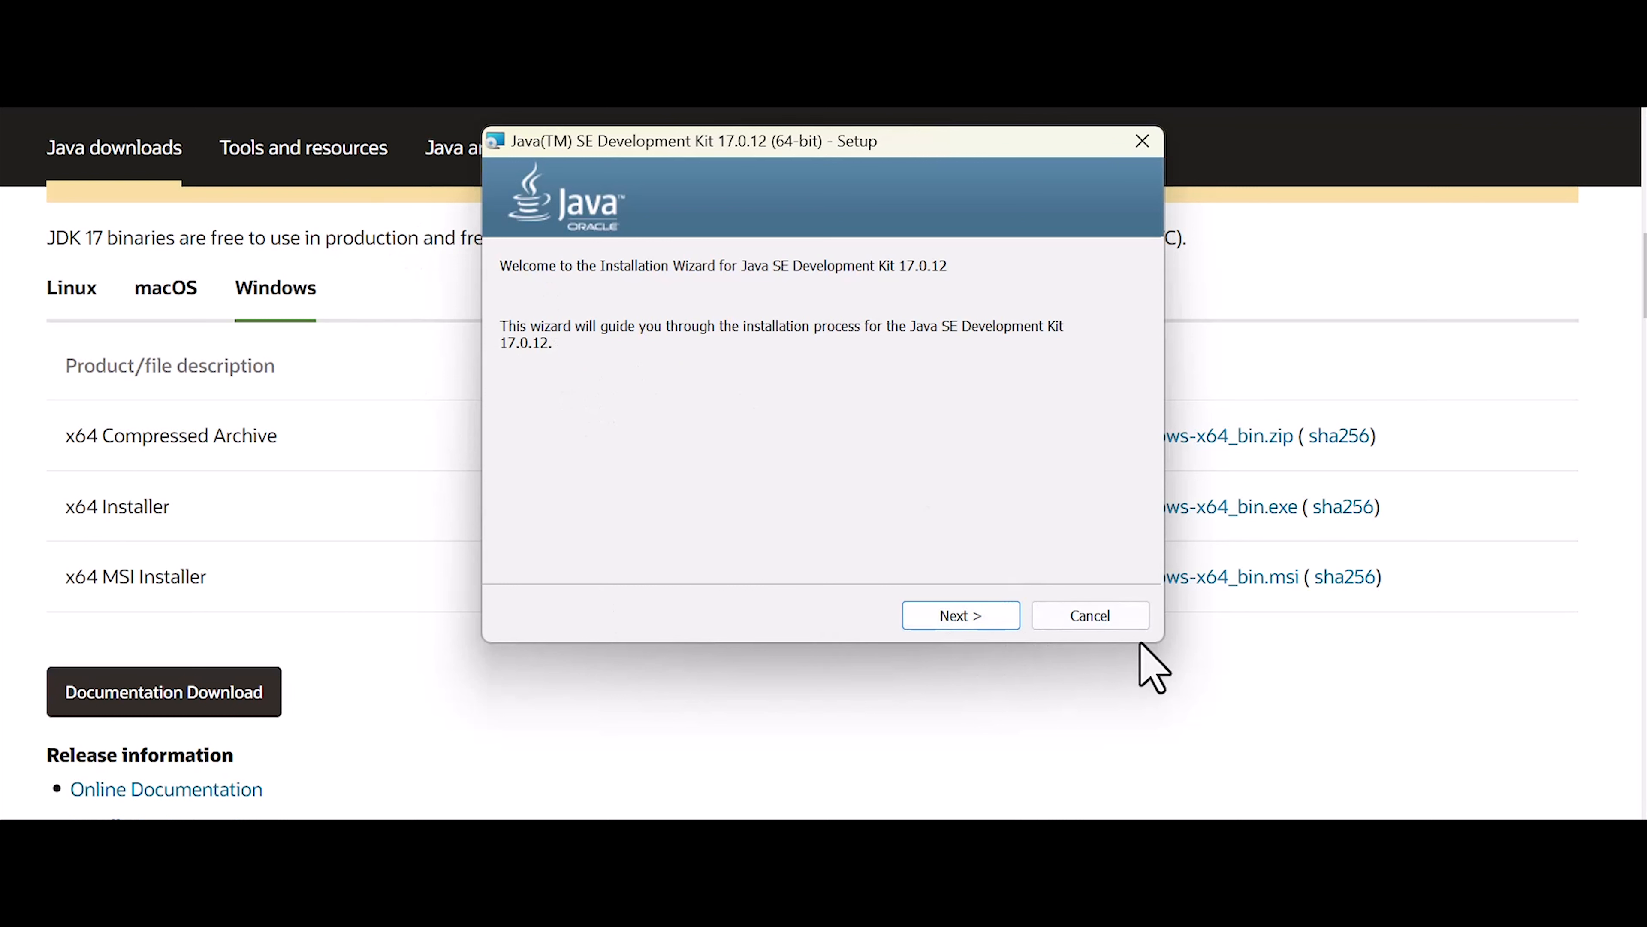
left_click(953, 616)
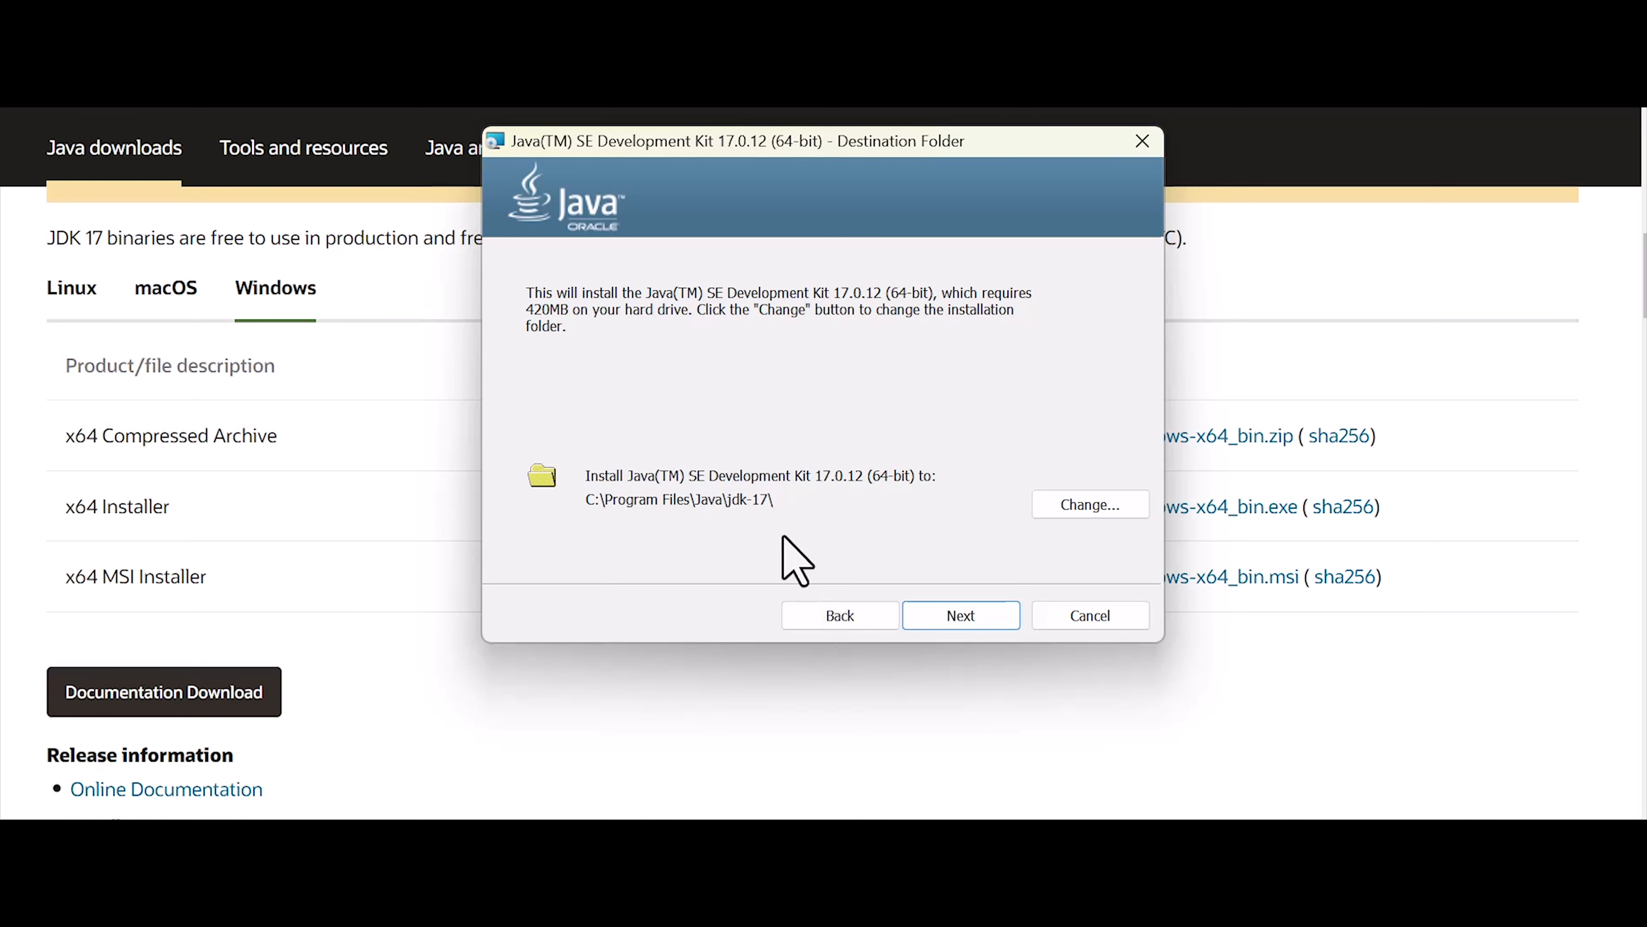
left_click(960, 618)
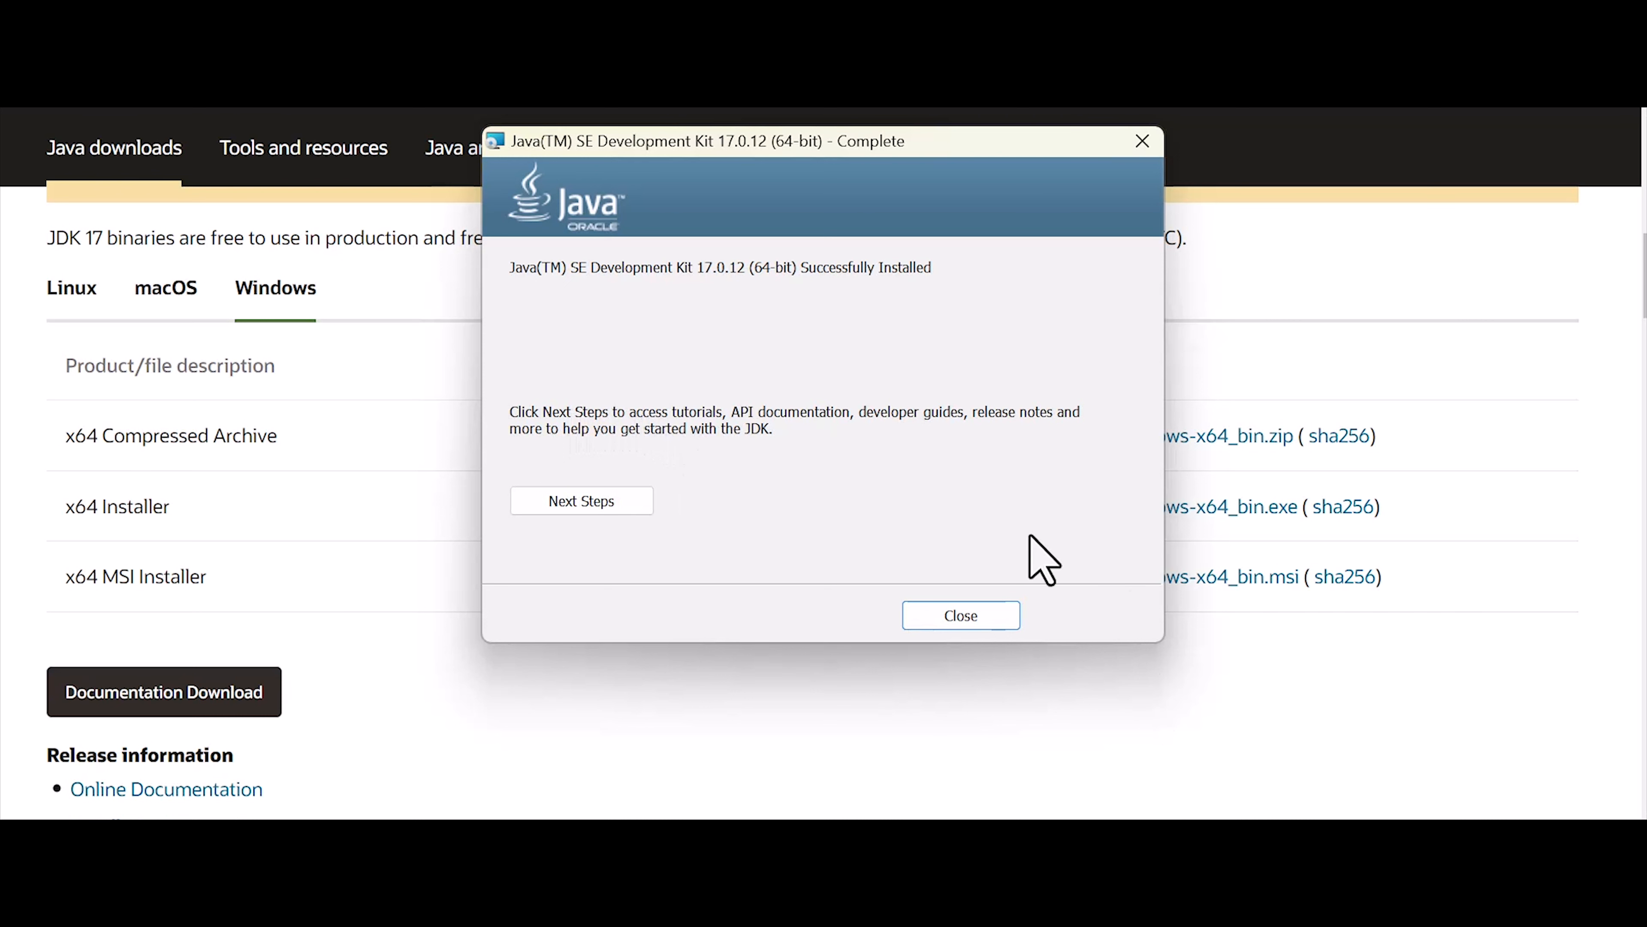
left_click(974, 624)
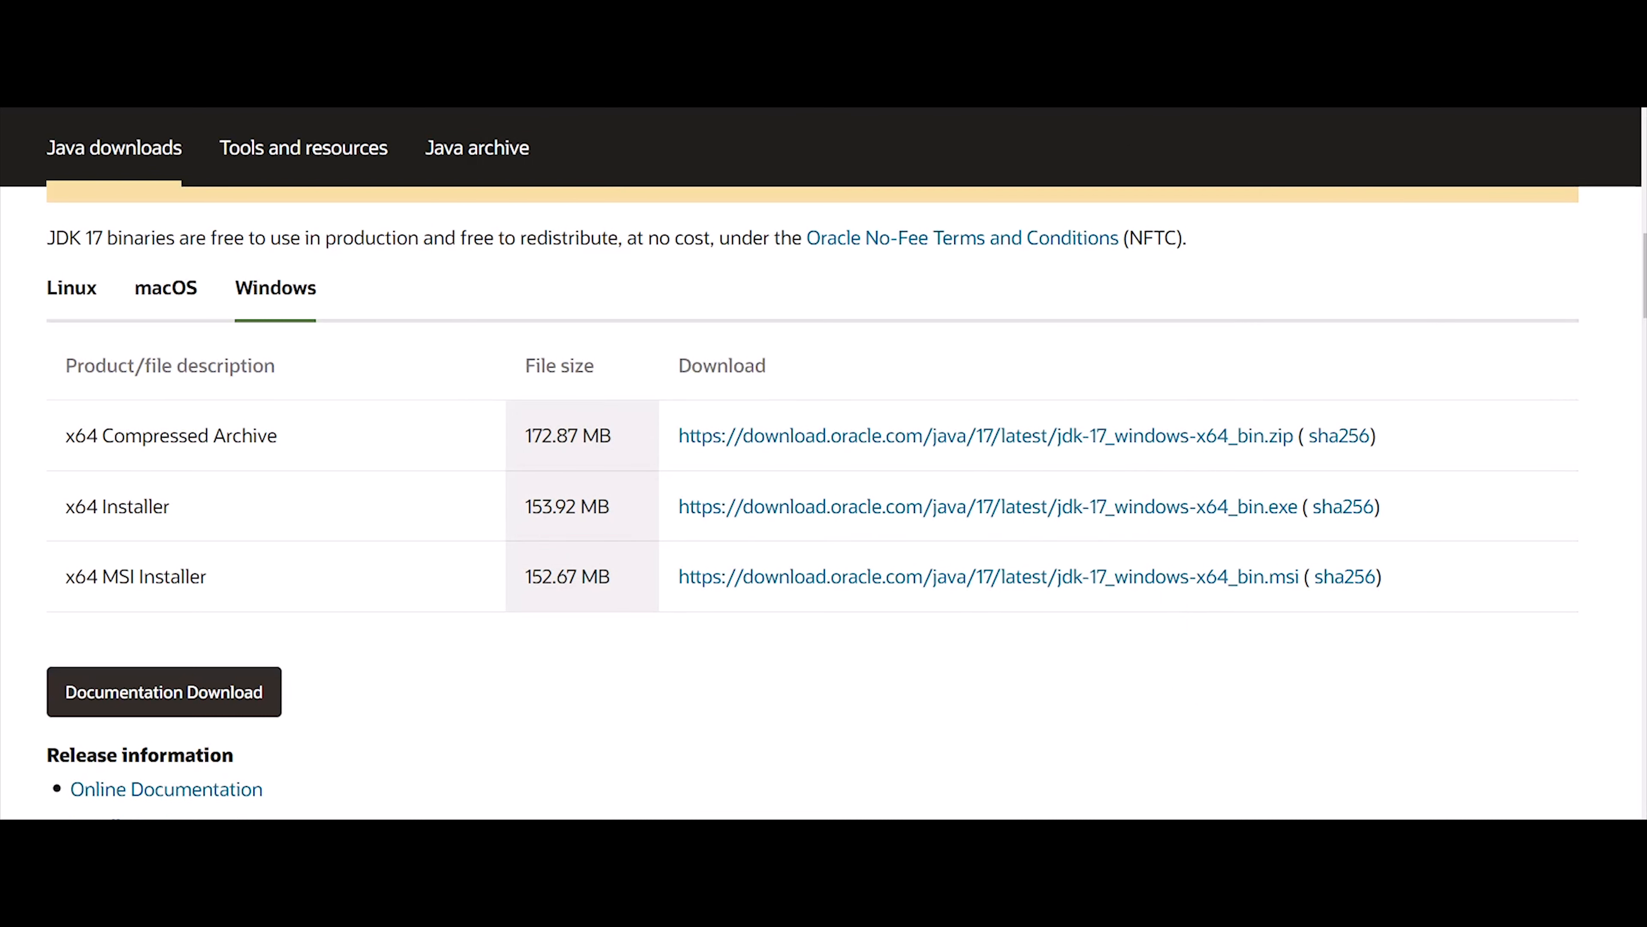
Switch to PowerShell, clear the terminal, and verify the installation with java --version.
left_click(833, 819)
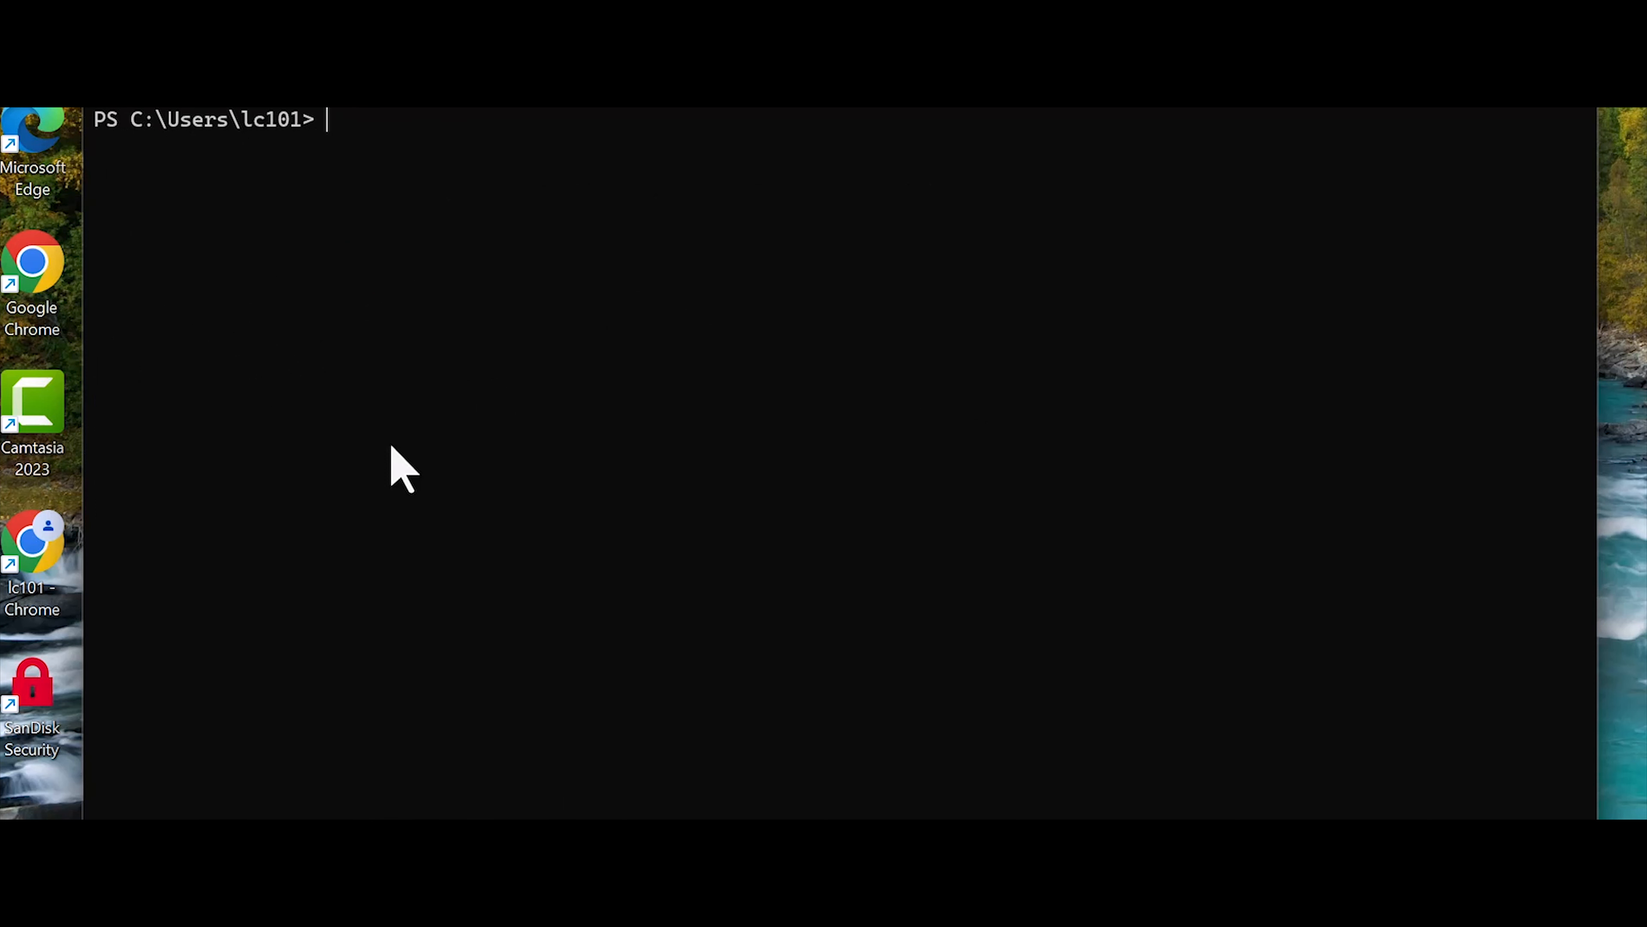
type("clear")
type("va")
type(" --ve")
type("rsio")
type("n")
key("Return")
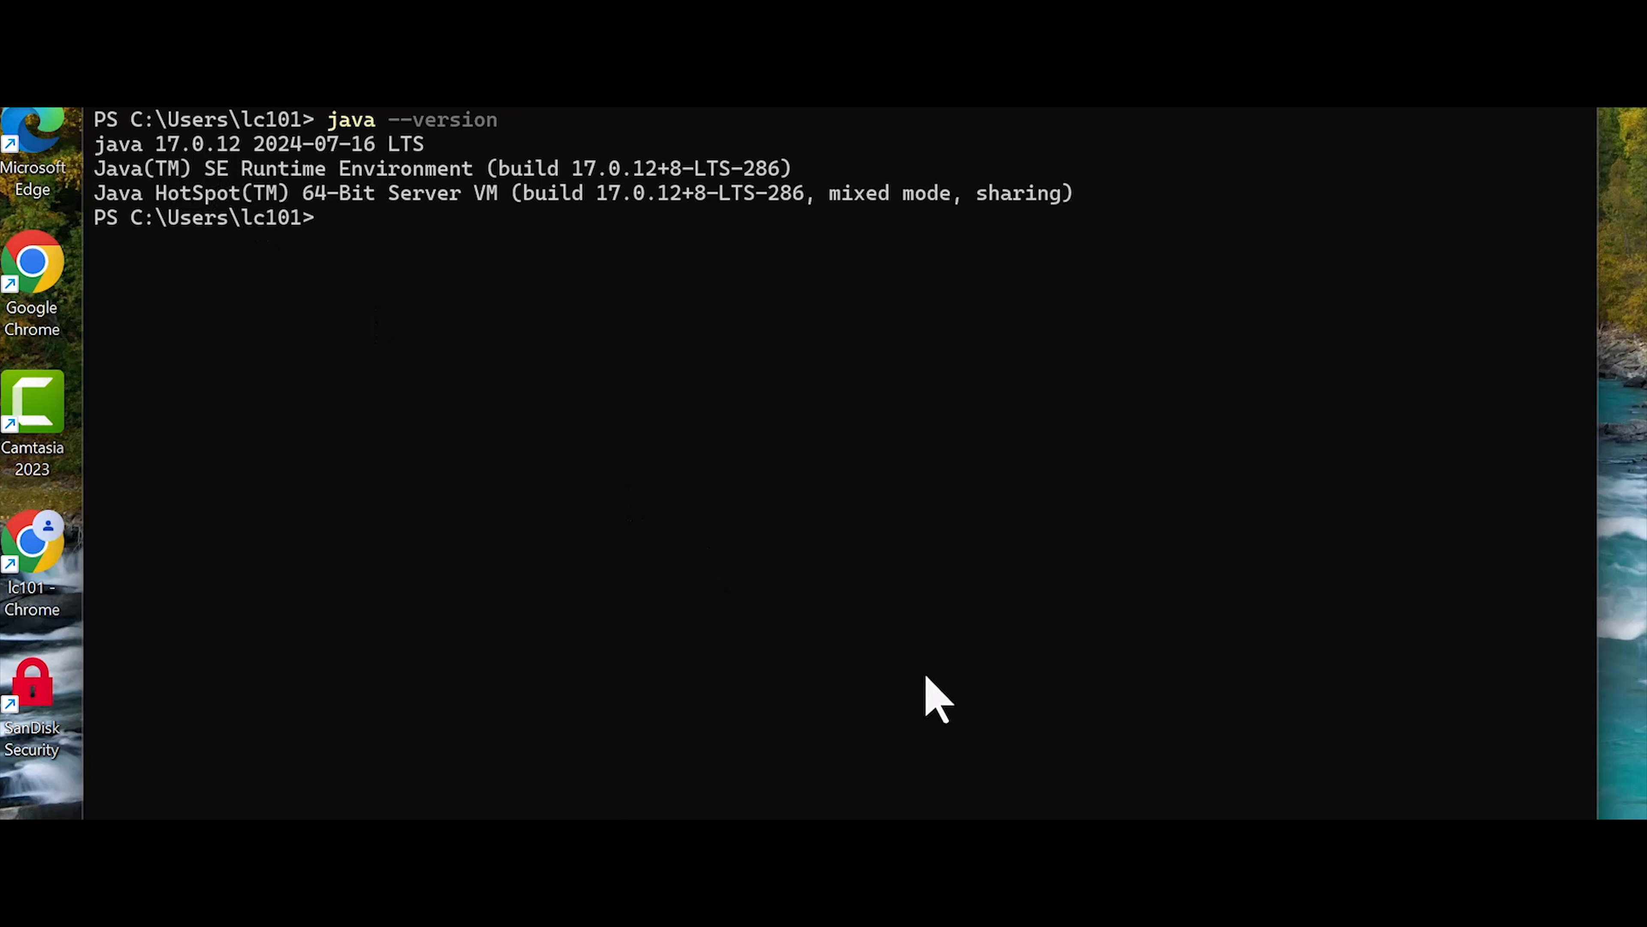
Close the existing jdk-17 folder window and browse to C:\Program Files\Java\jdk-17 in a new File Explorer window.
mouse_move(728, 837)
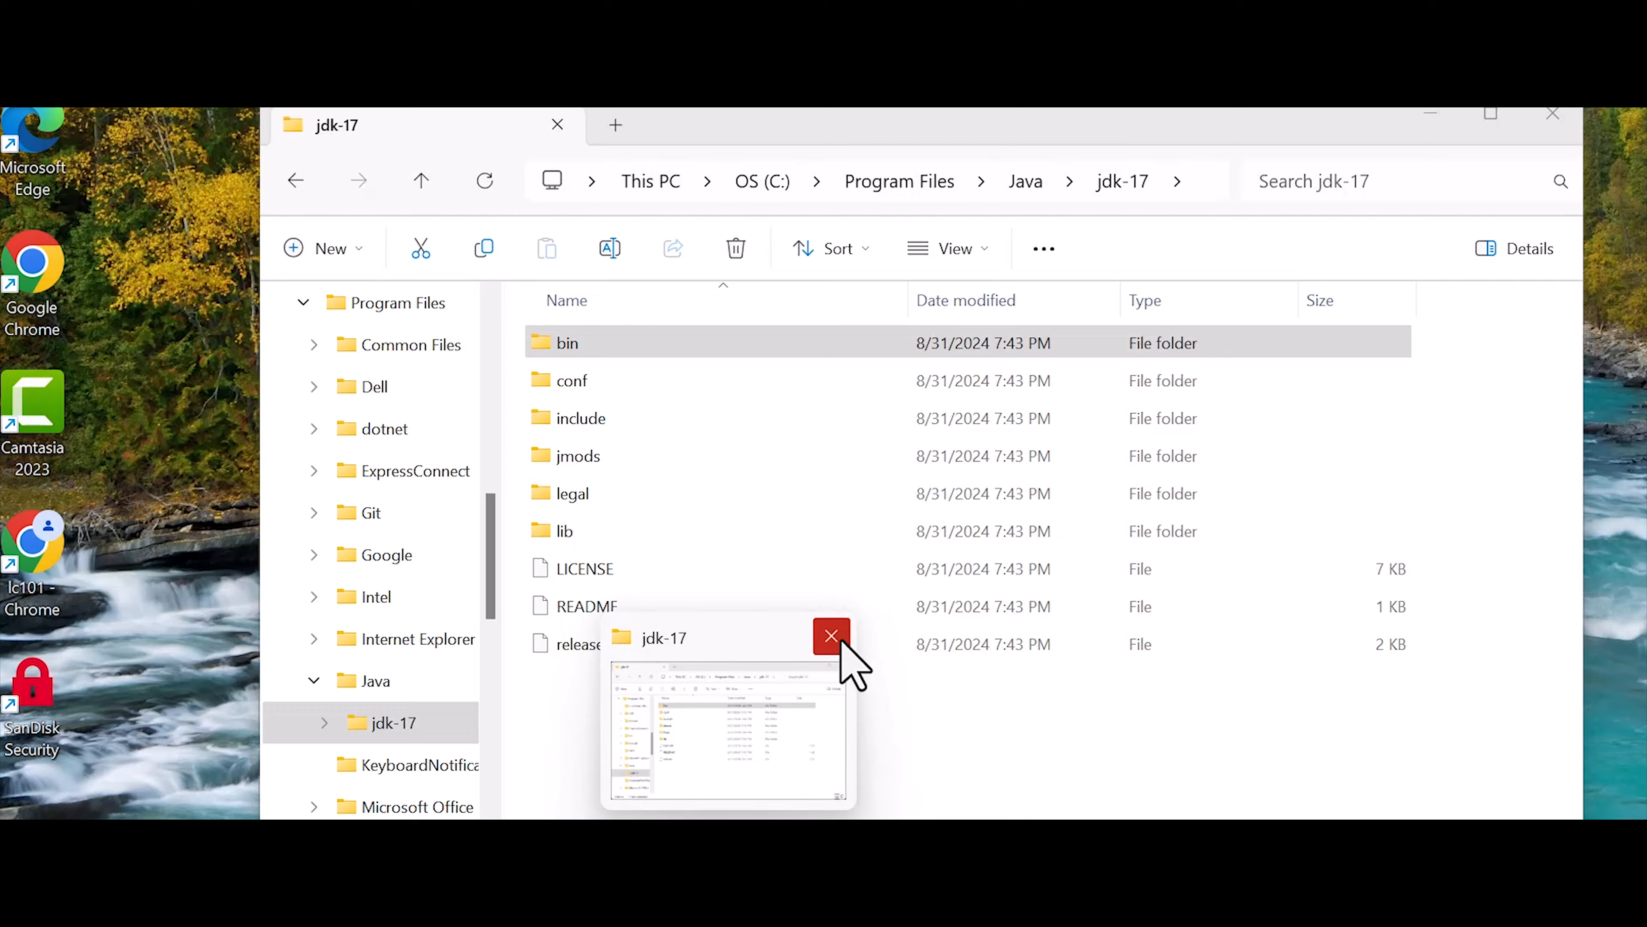
left_click(839, 639)
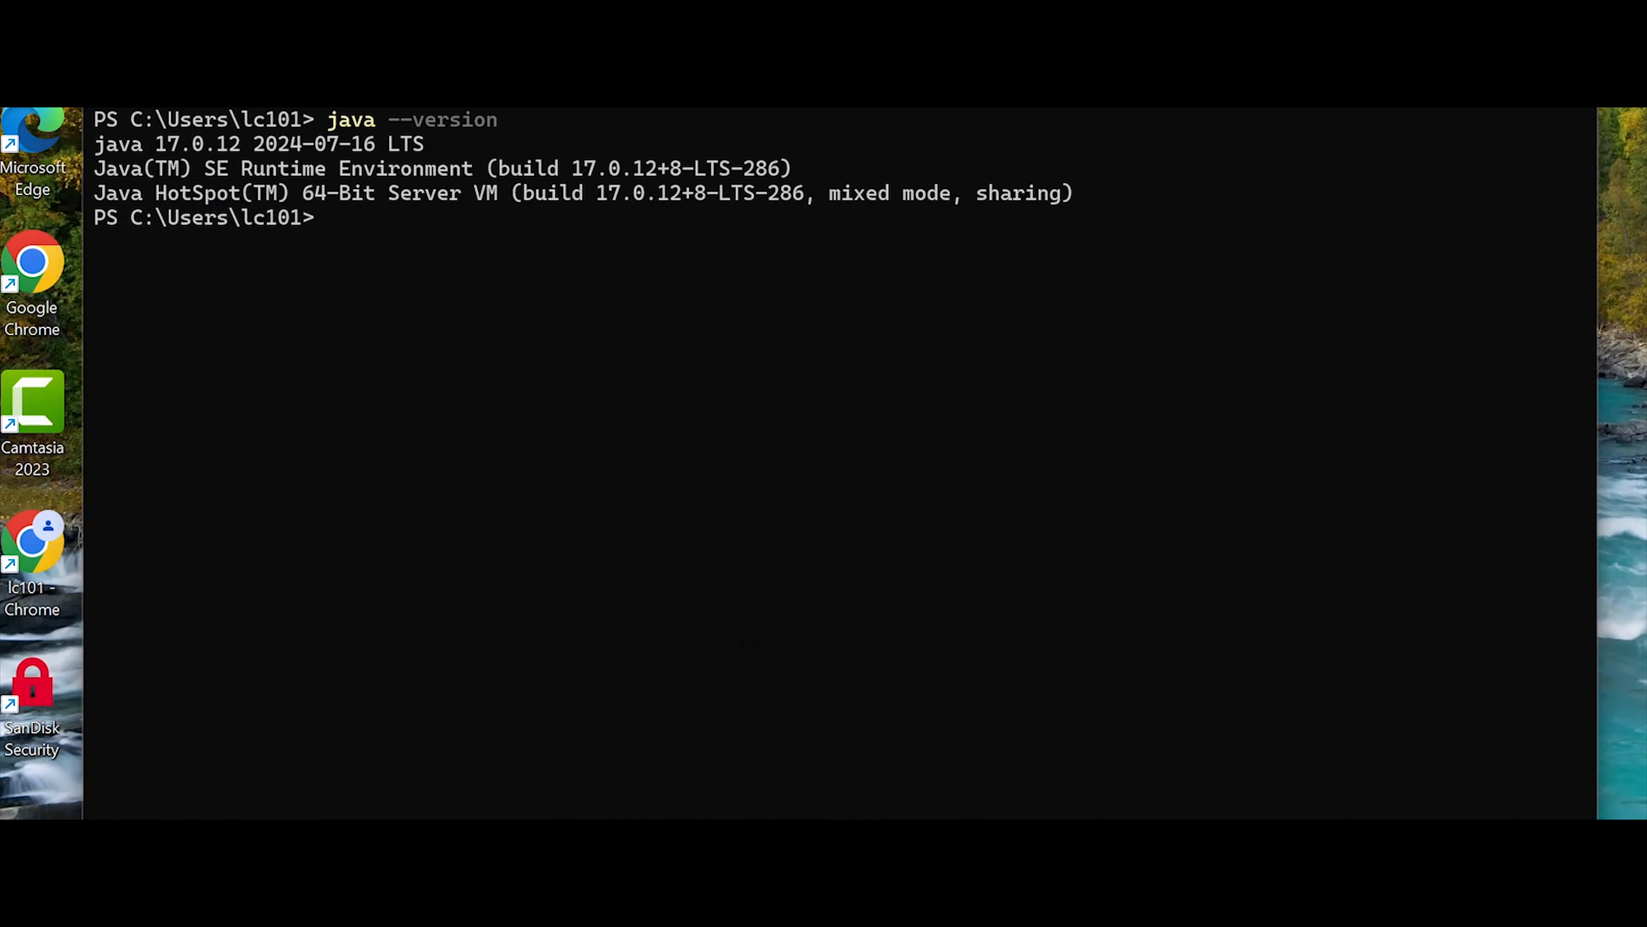
key("super+e")
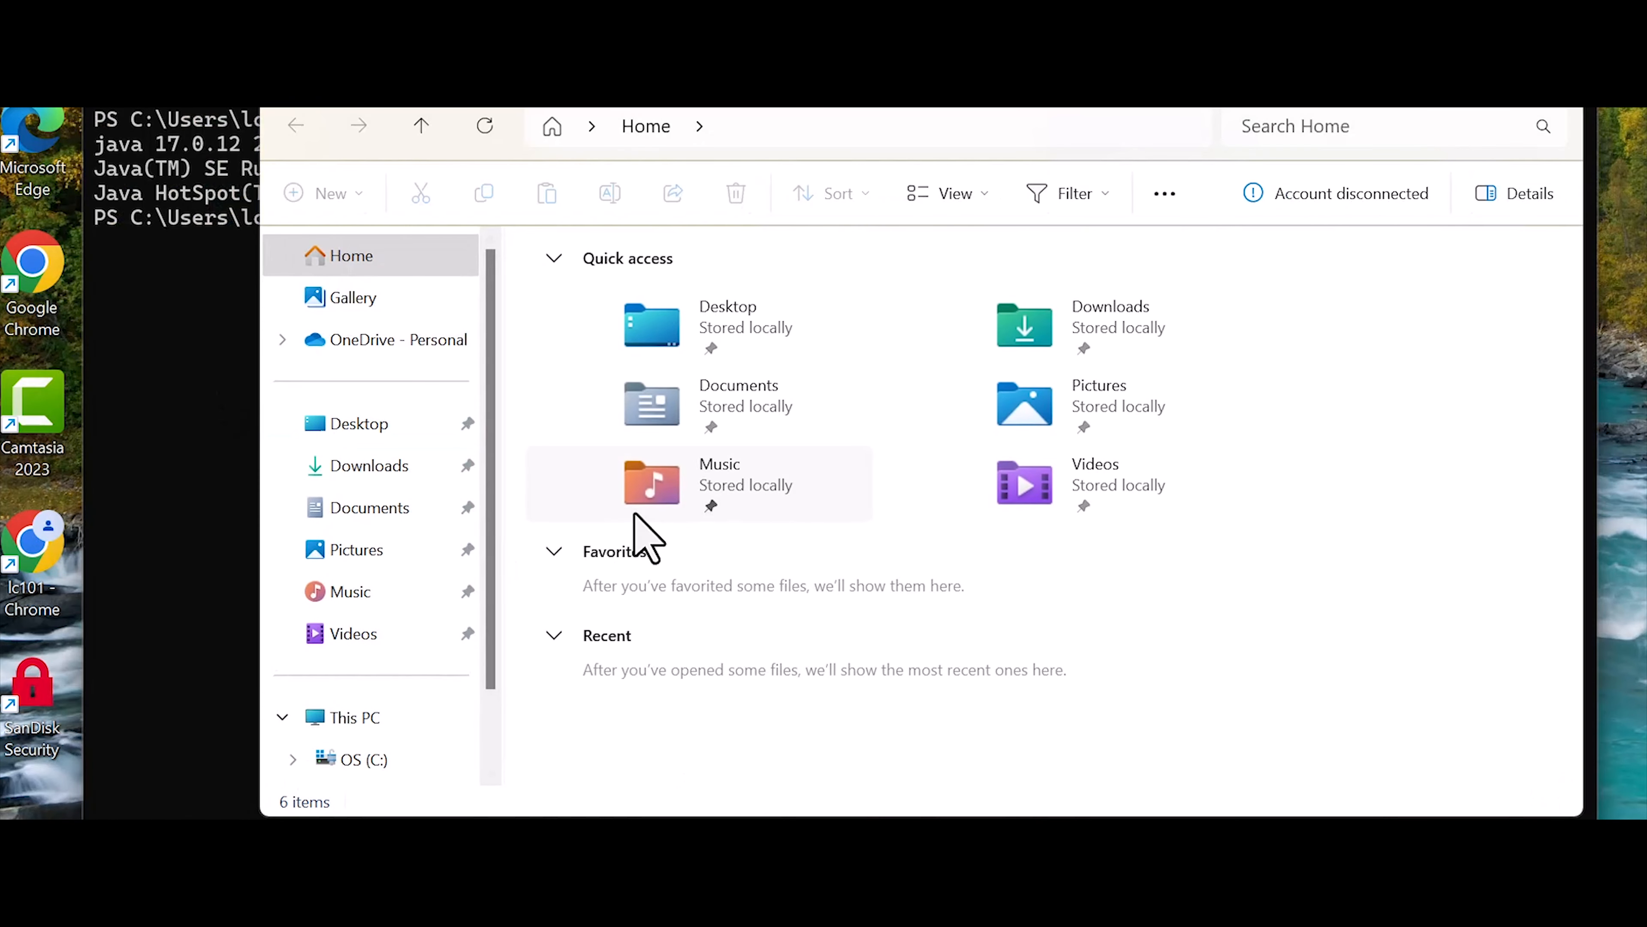
scroll(391, 545, "down", 2)
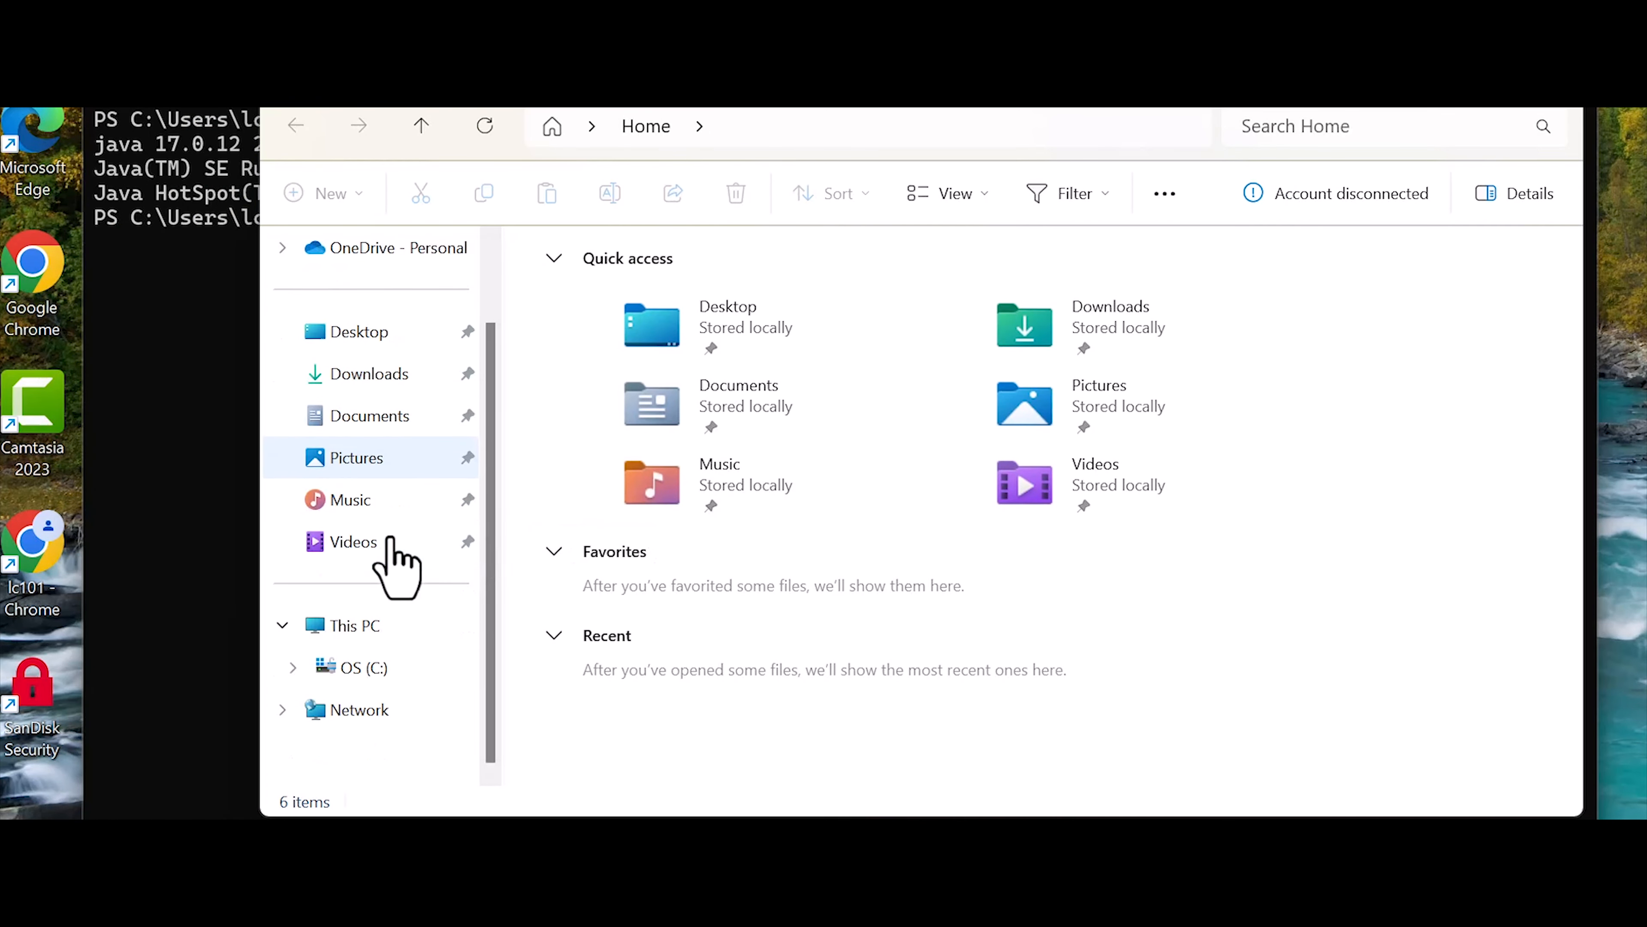
left_click(293, 667)
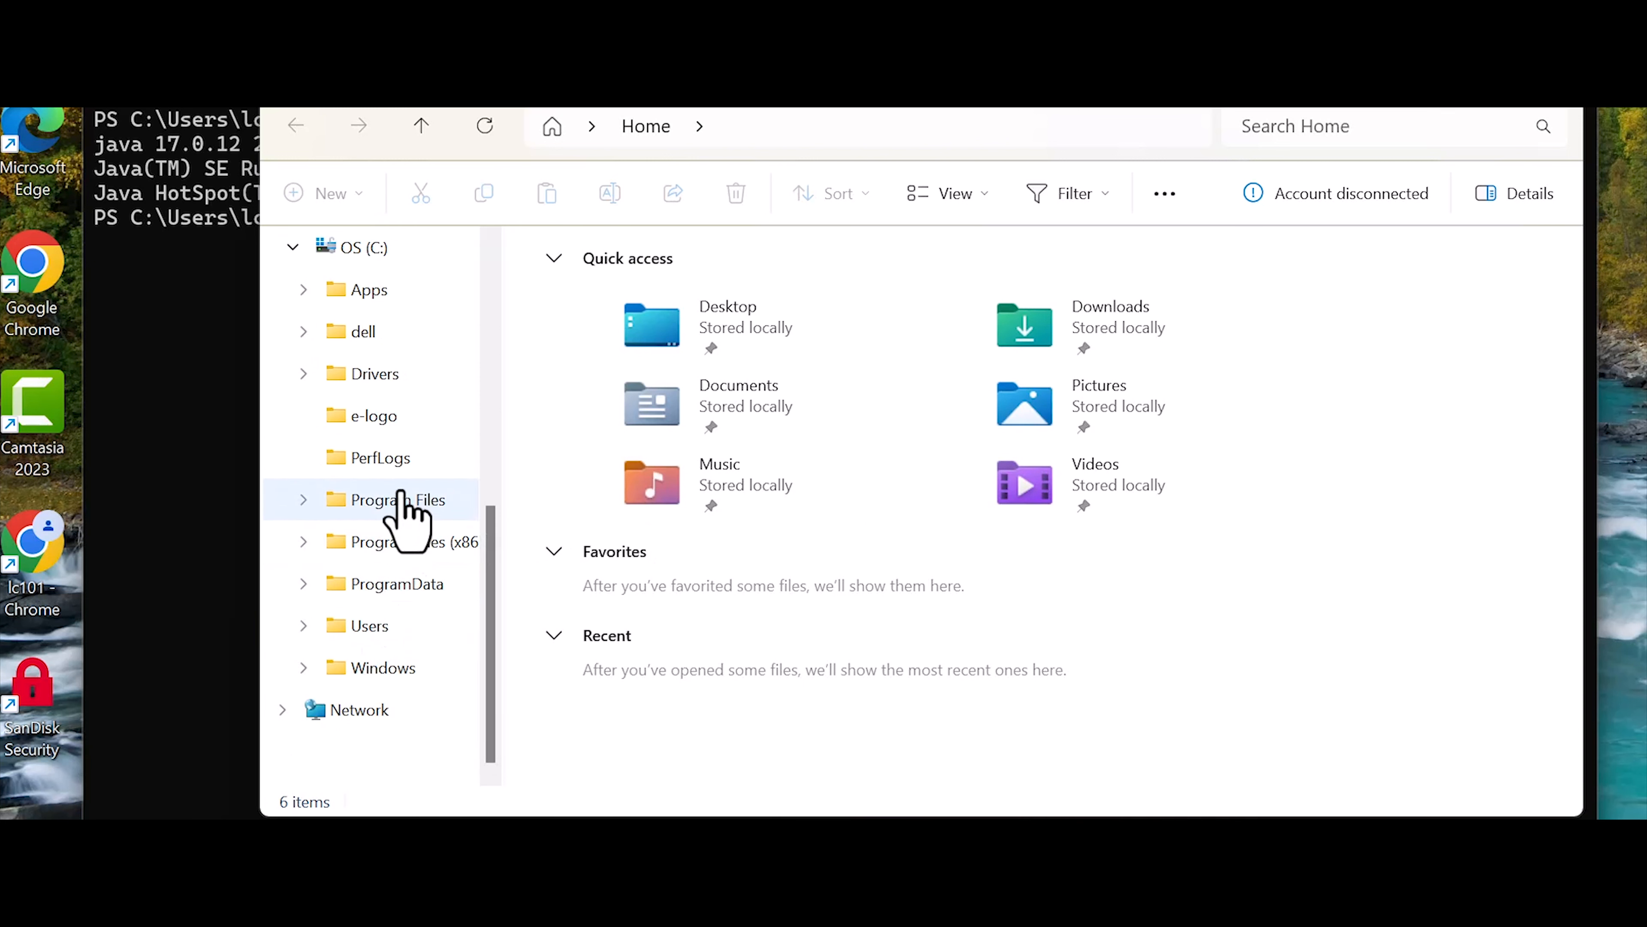
left_click(399, 499)
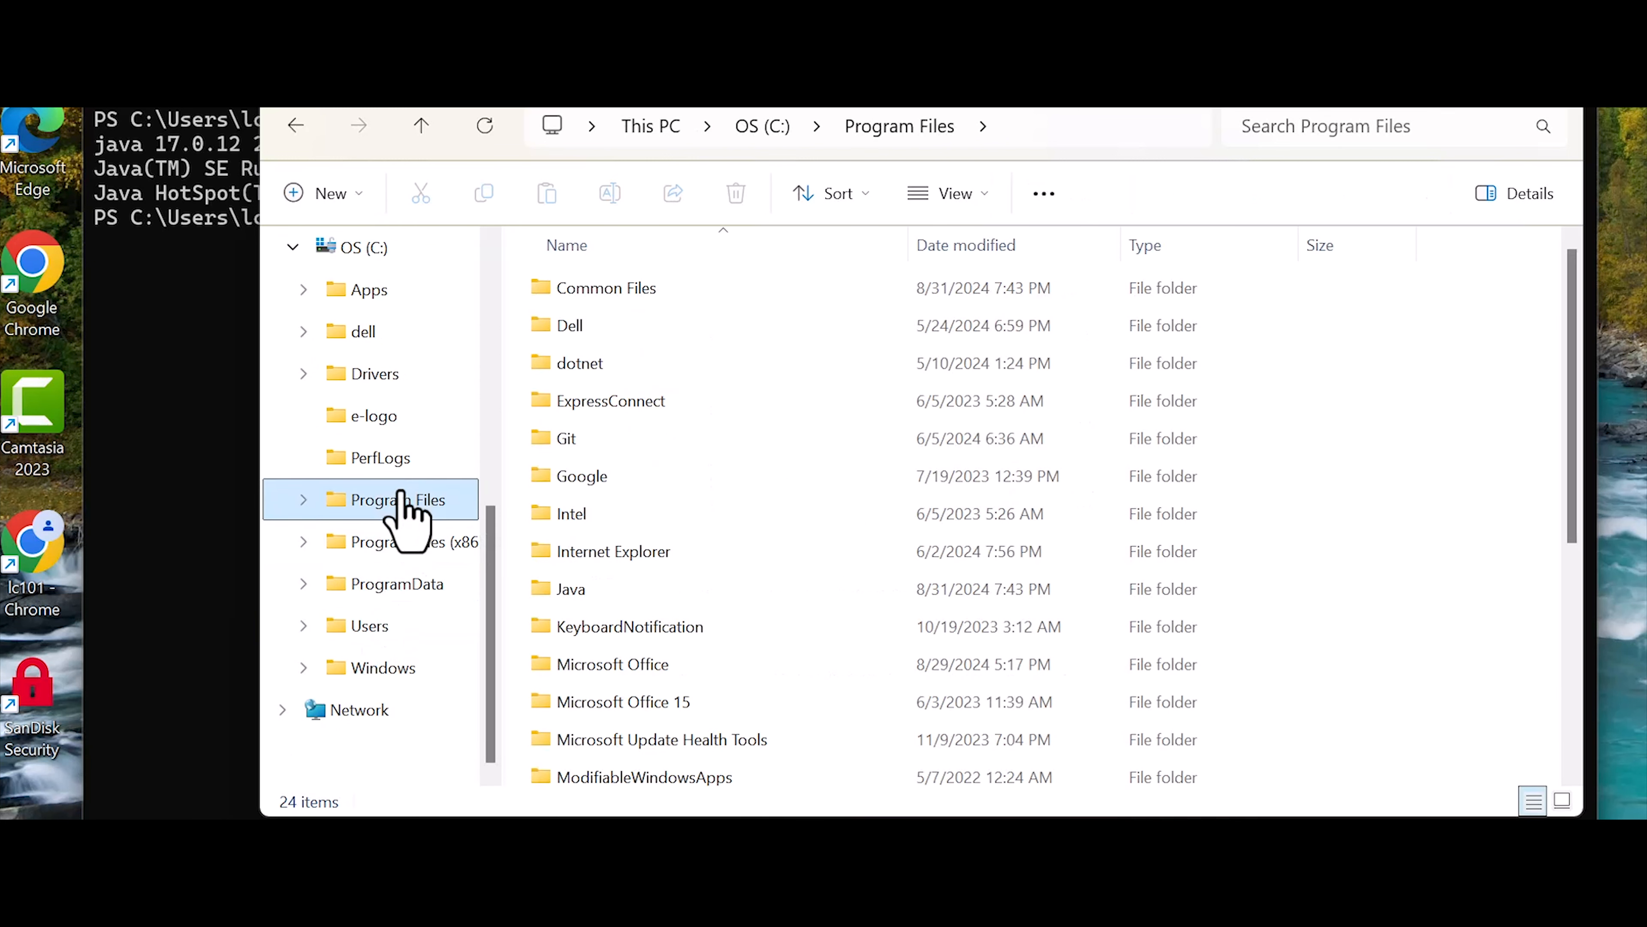
double_click(591, 597)
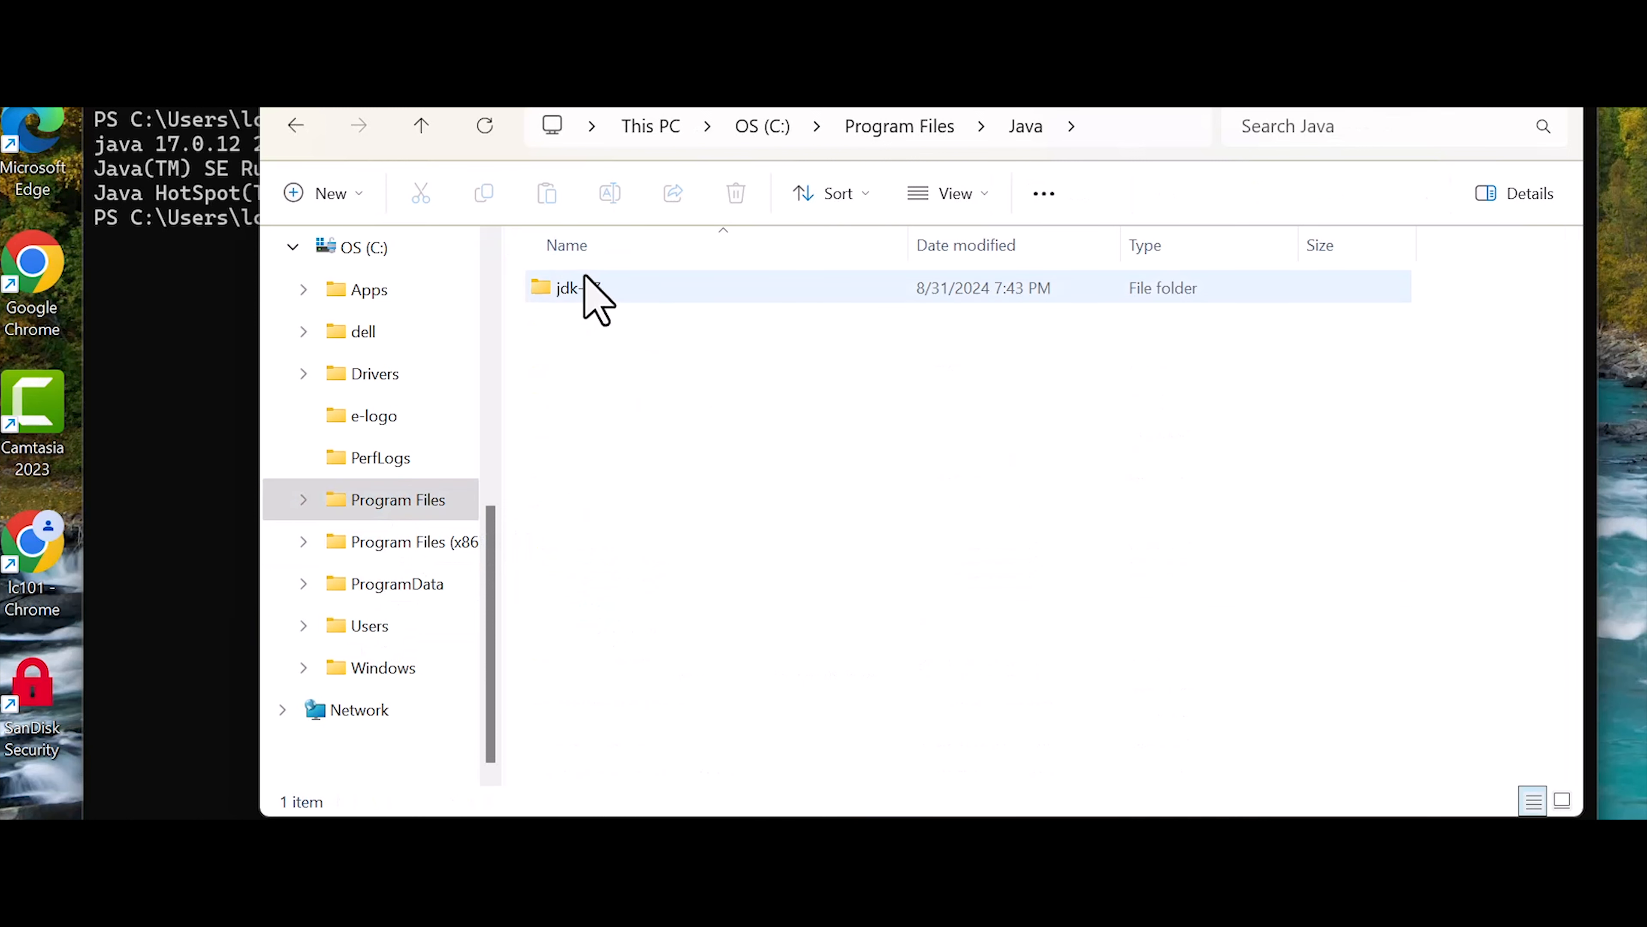
left_click(577, 289)
double_click(582, 290)
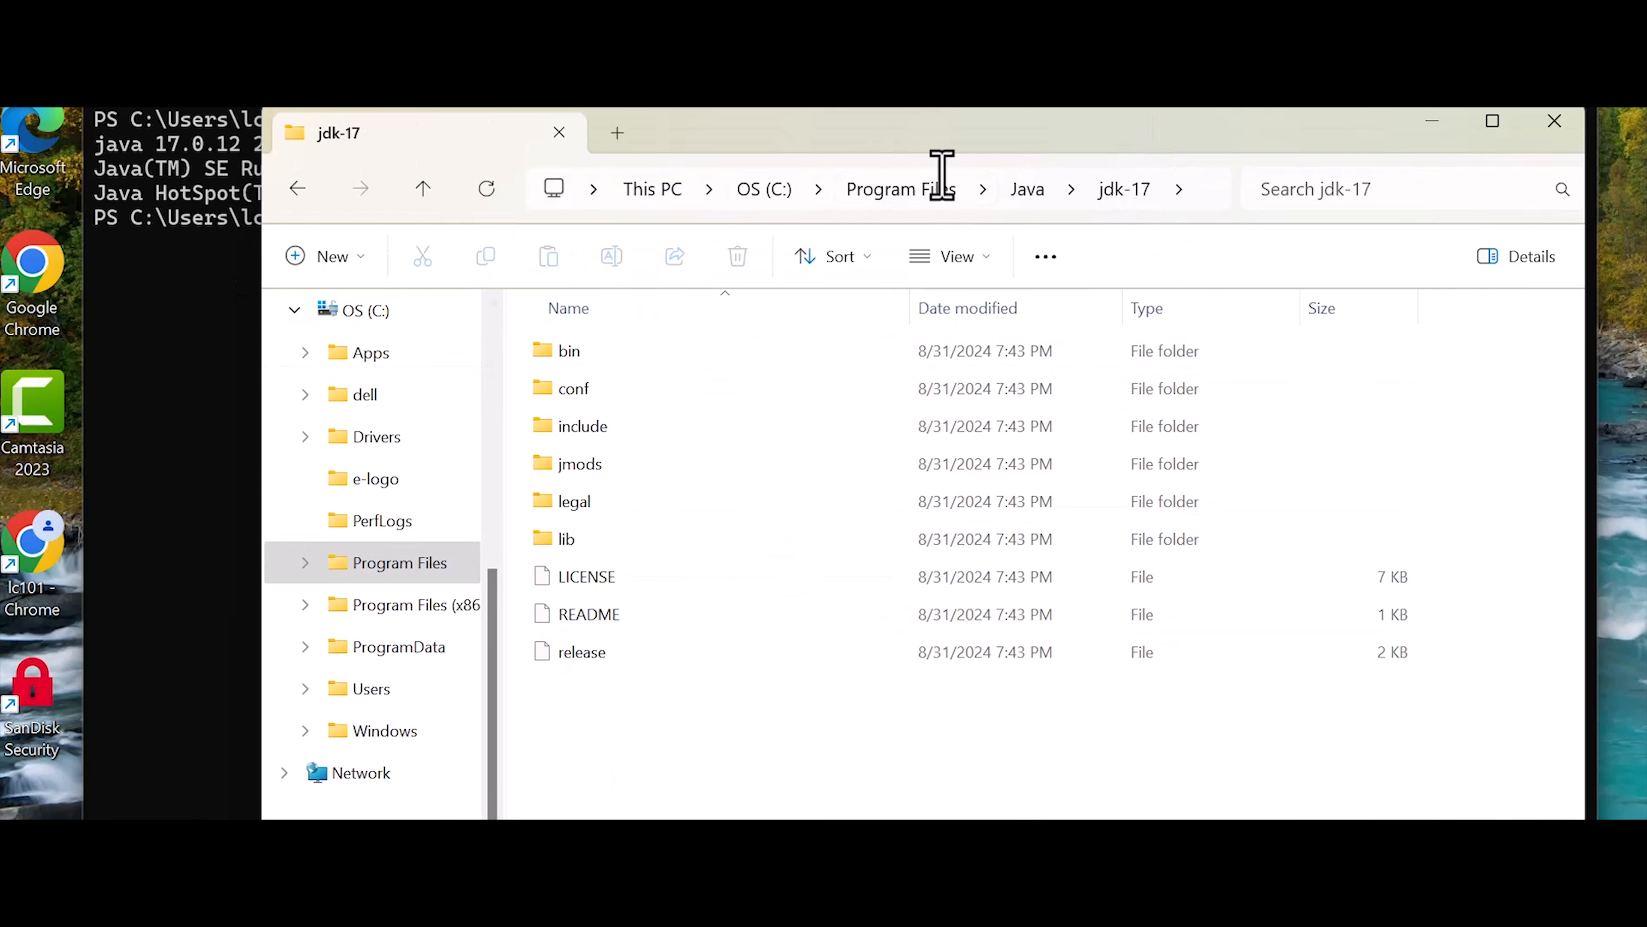
Copy the address of the jdk-17 folder and open the Environment Variables dialog from the system properties.
right_click(1127, 191)
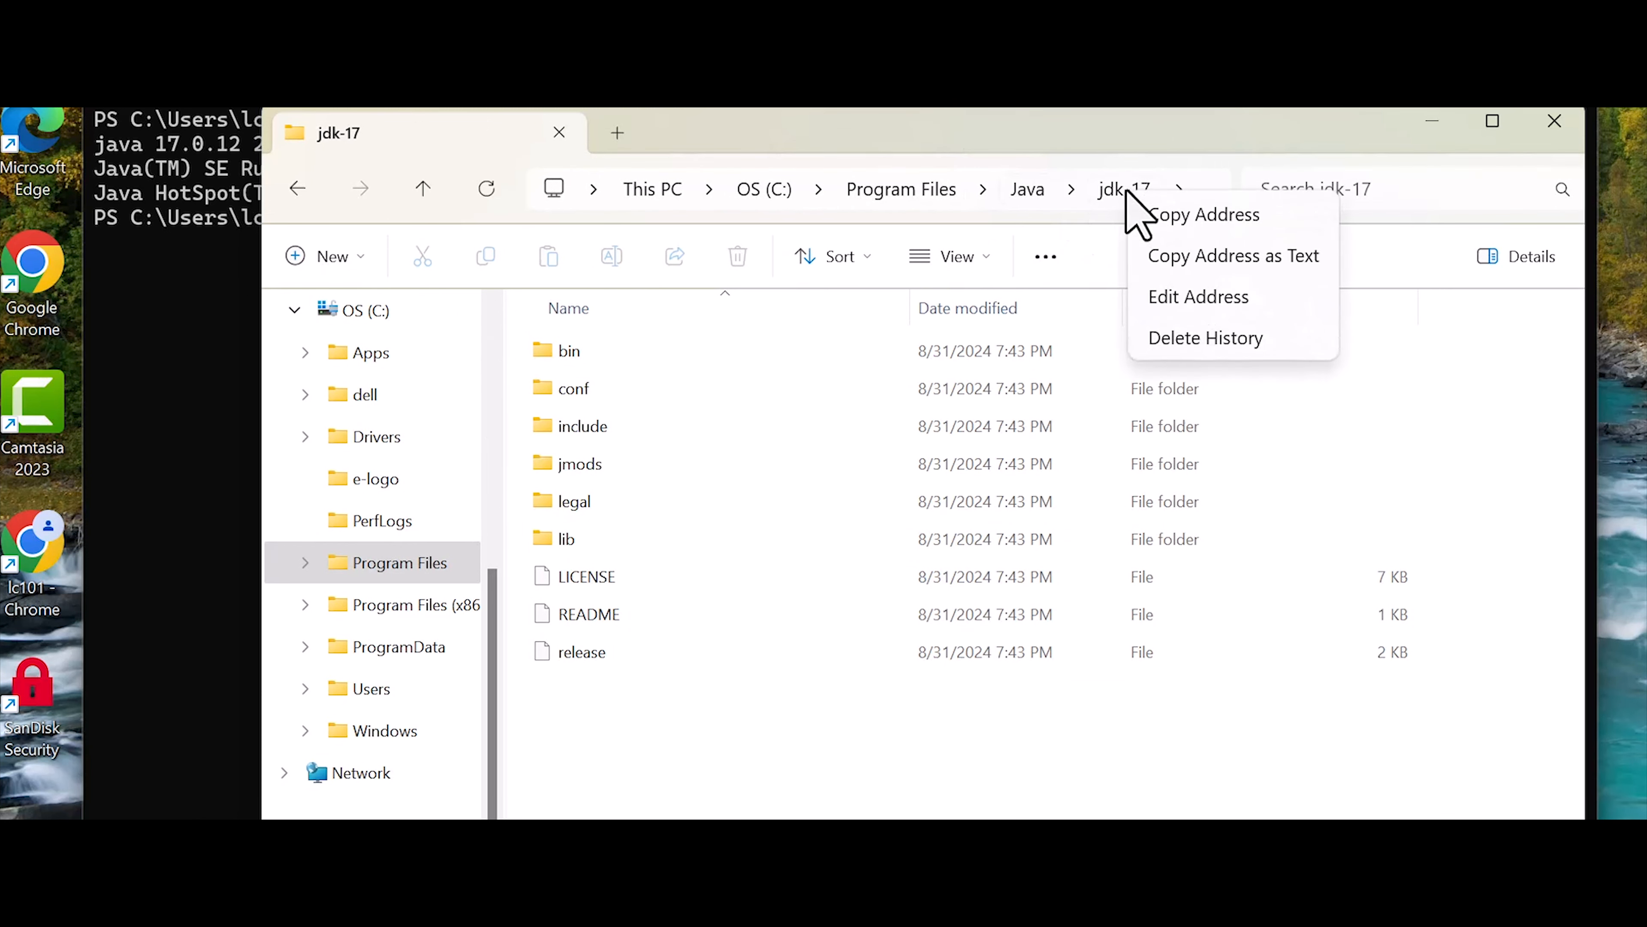
left_click(1224, 216)
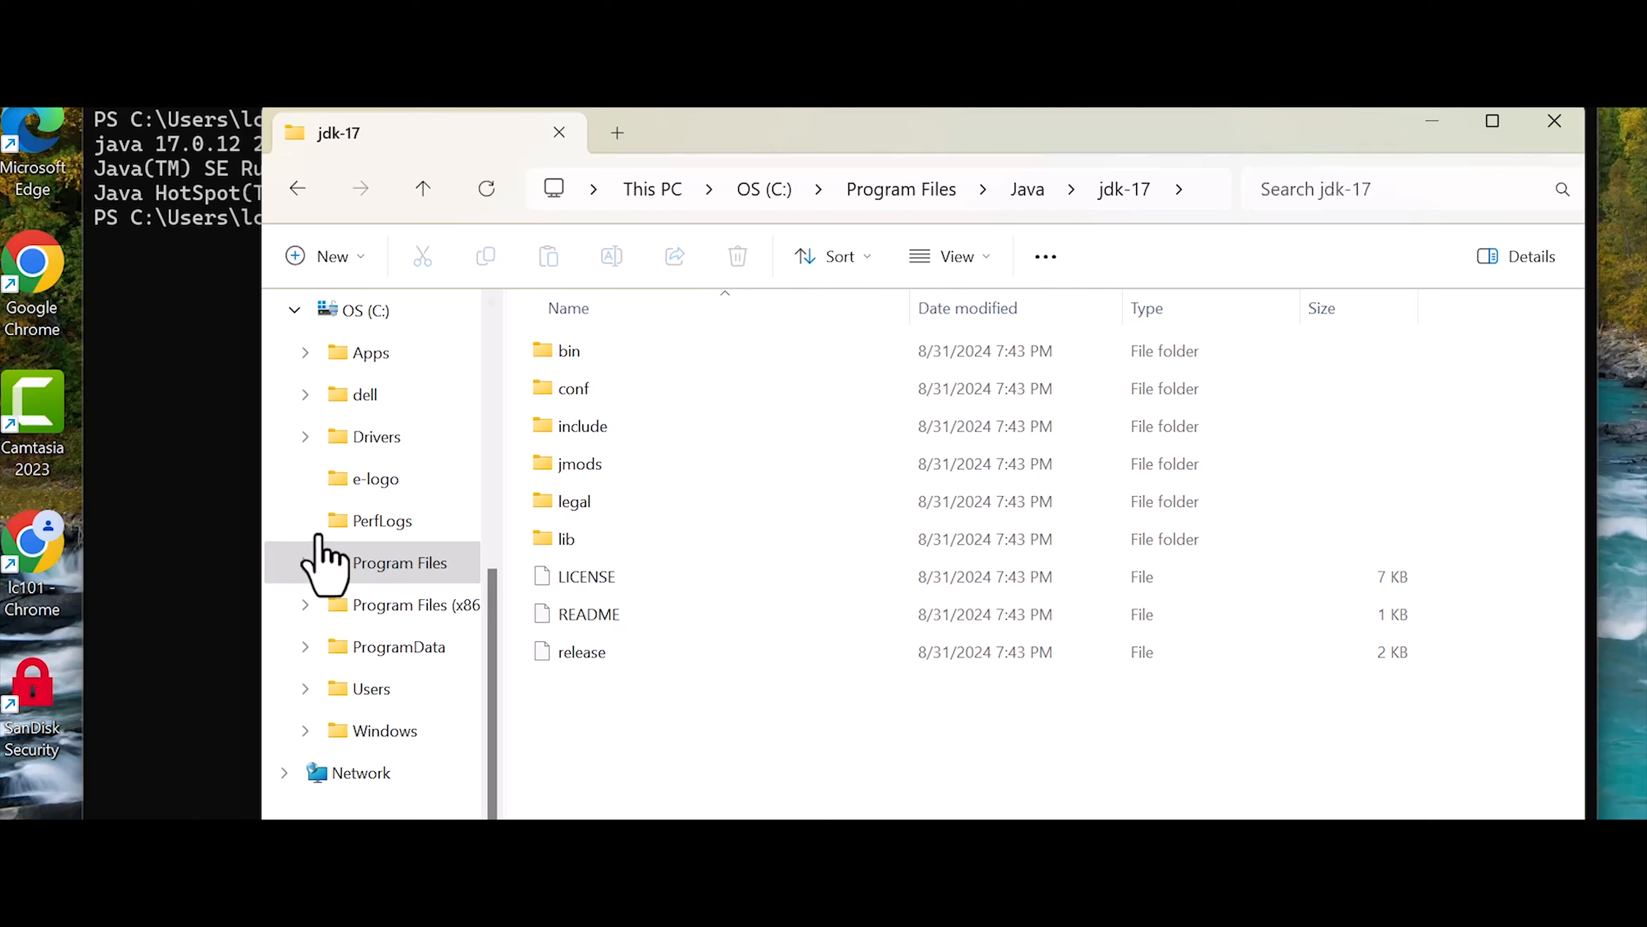
key("super")
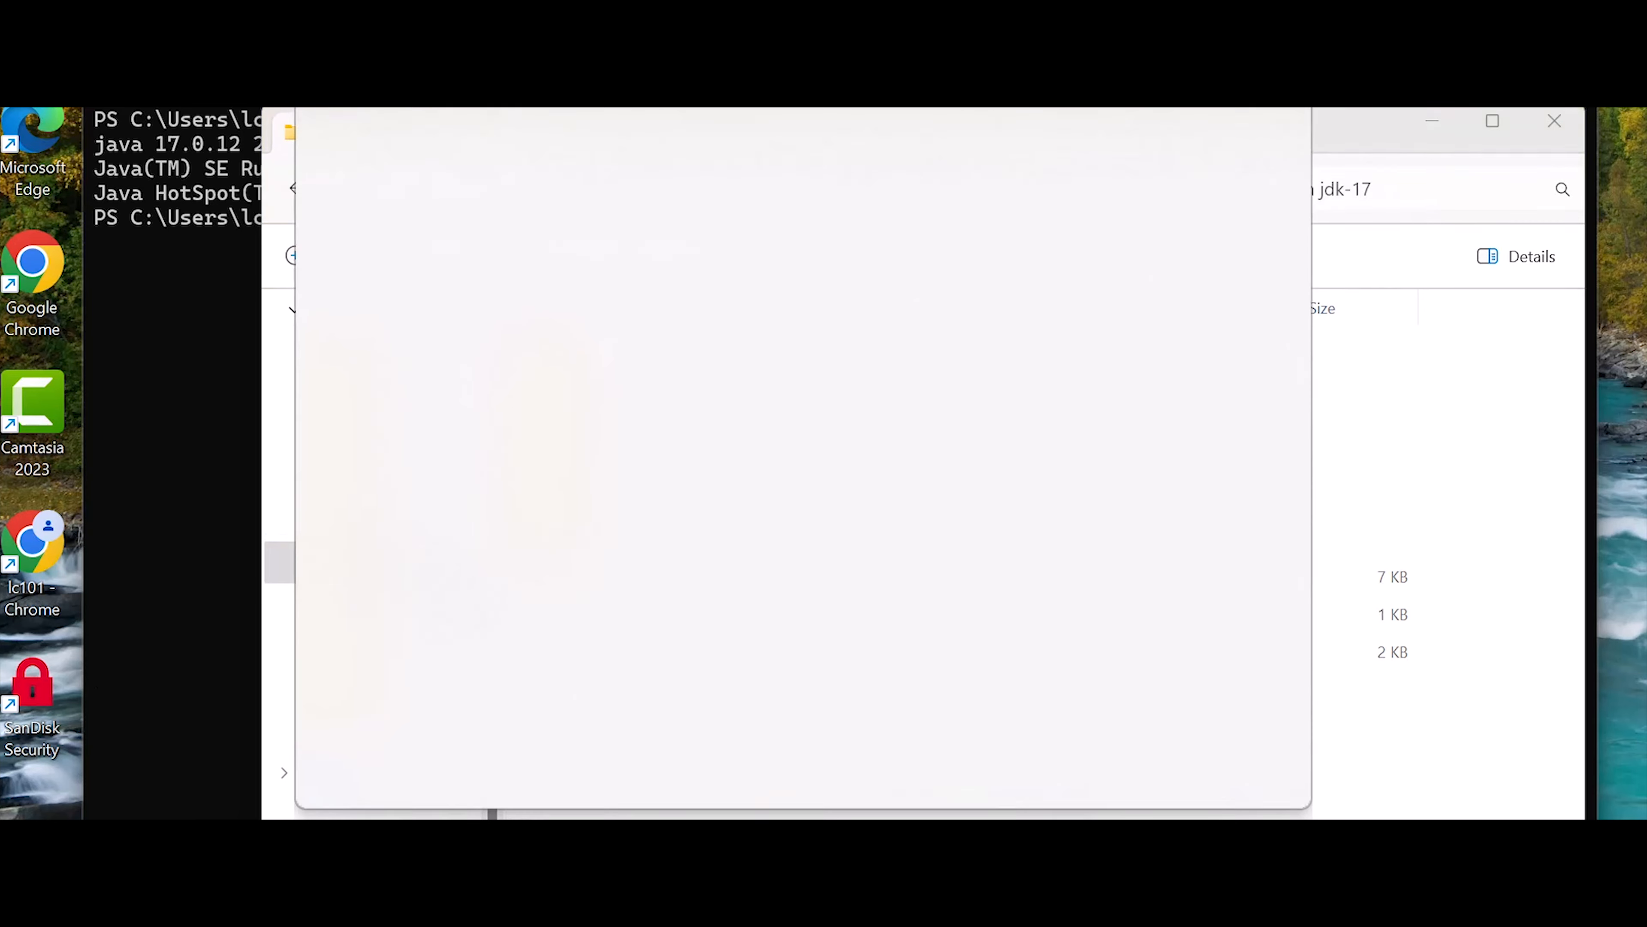
type("env")
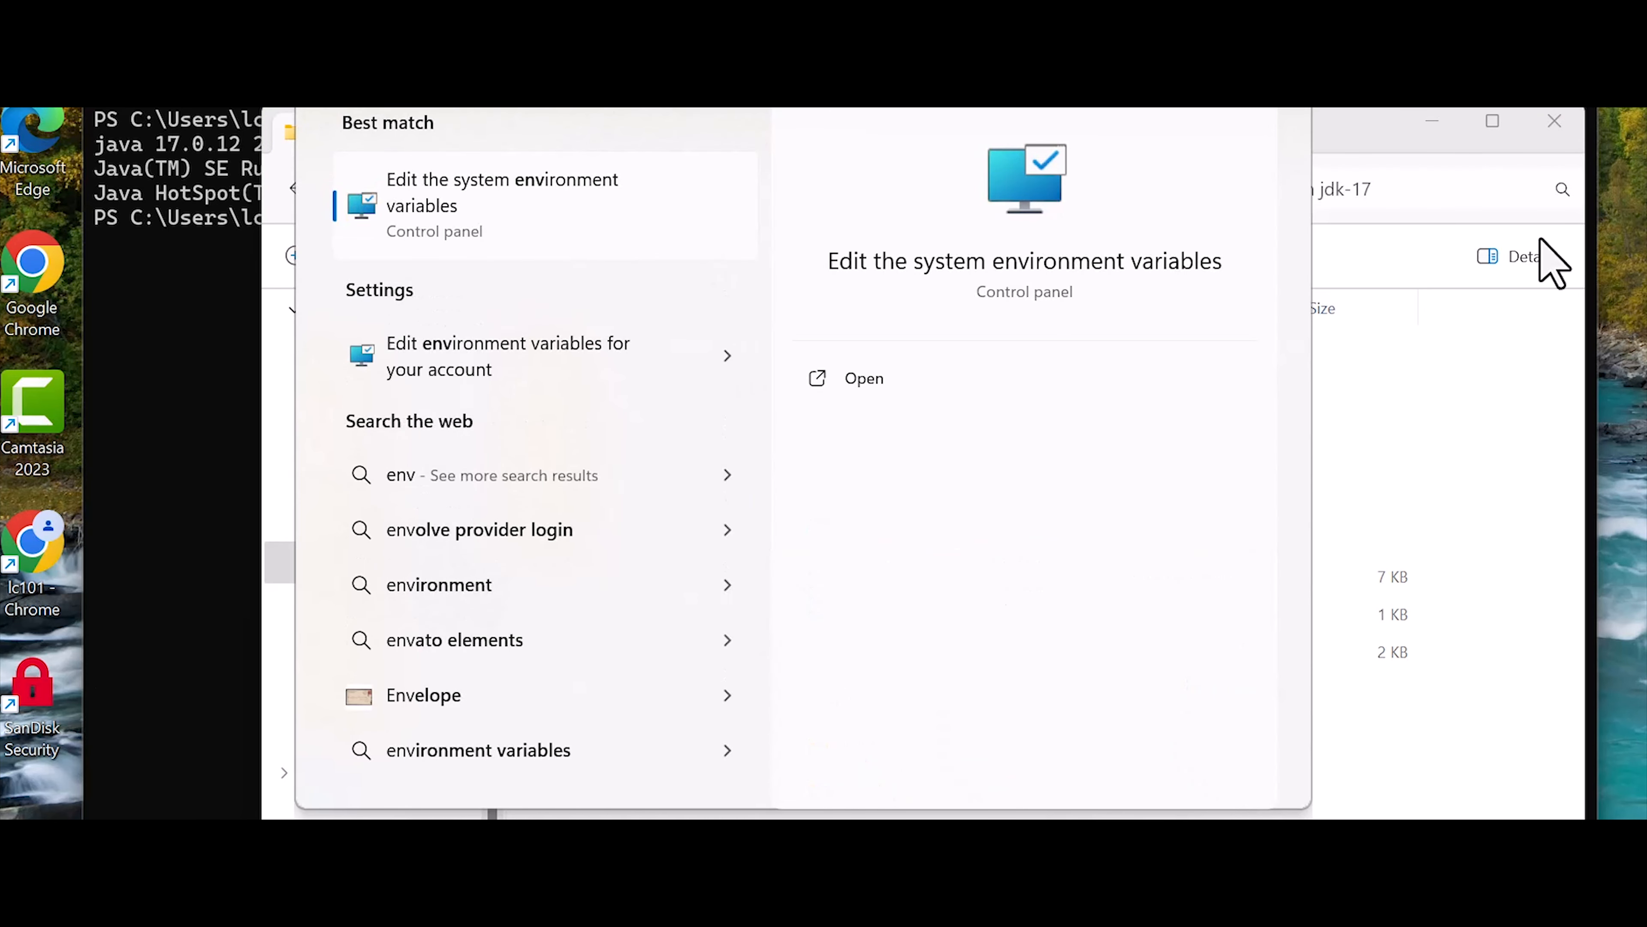
left_click(472, 202)
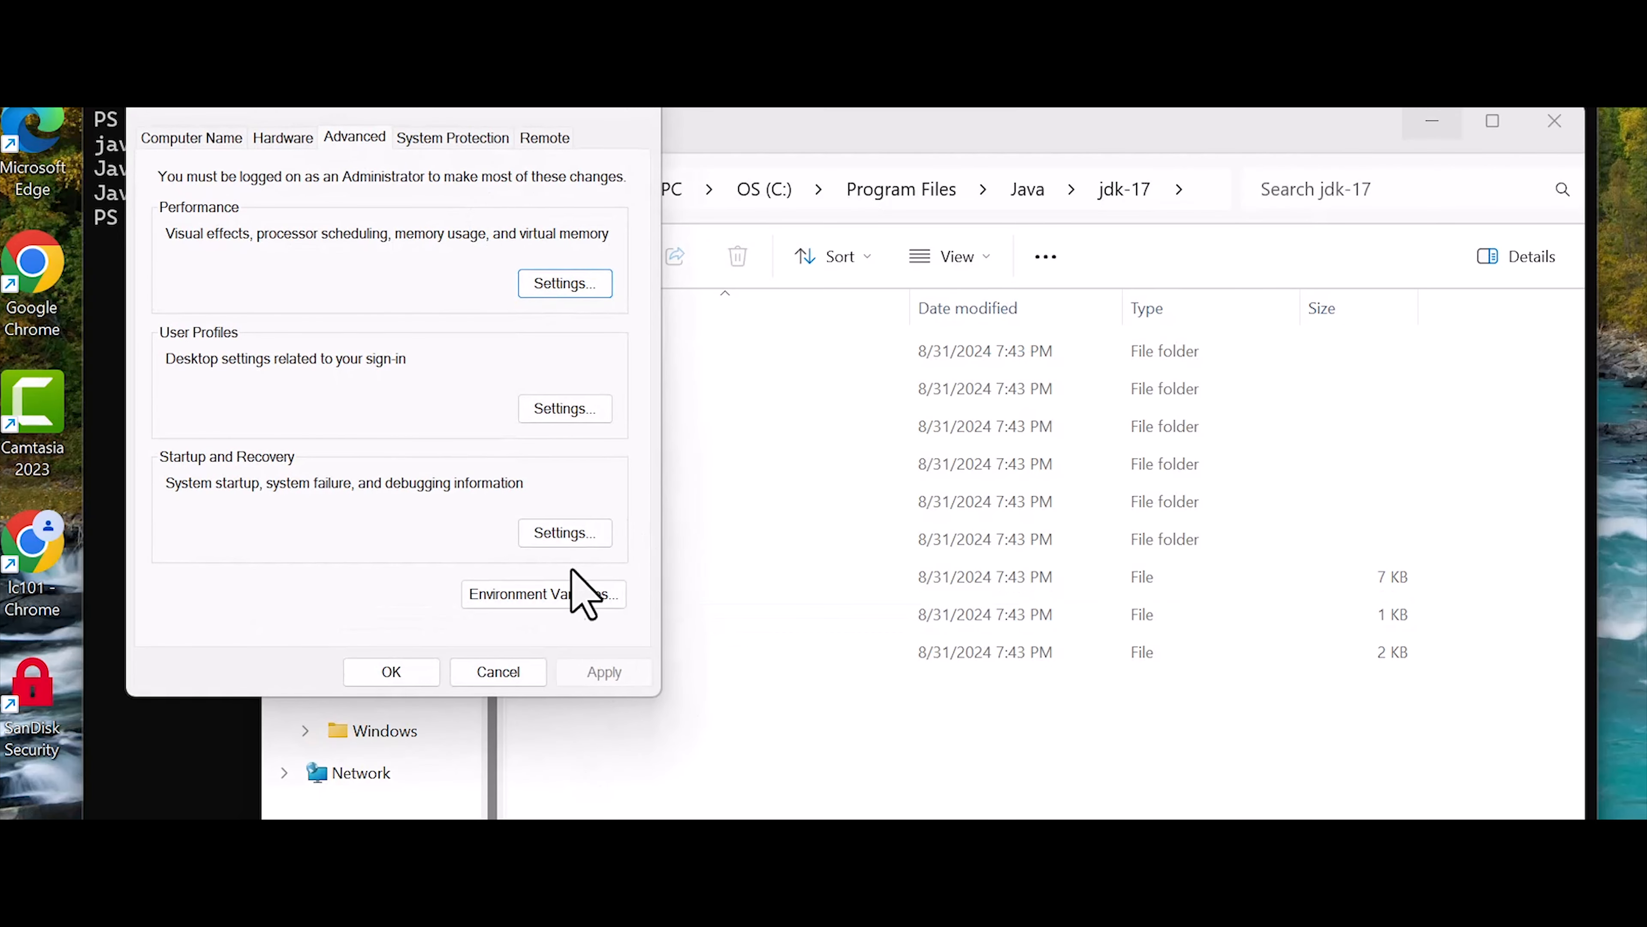
left_click(503, 593)
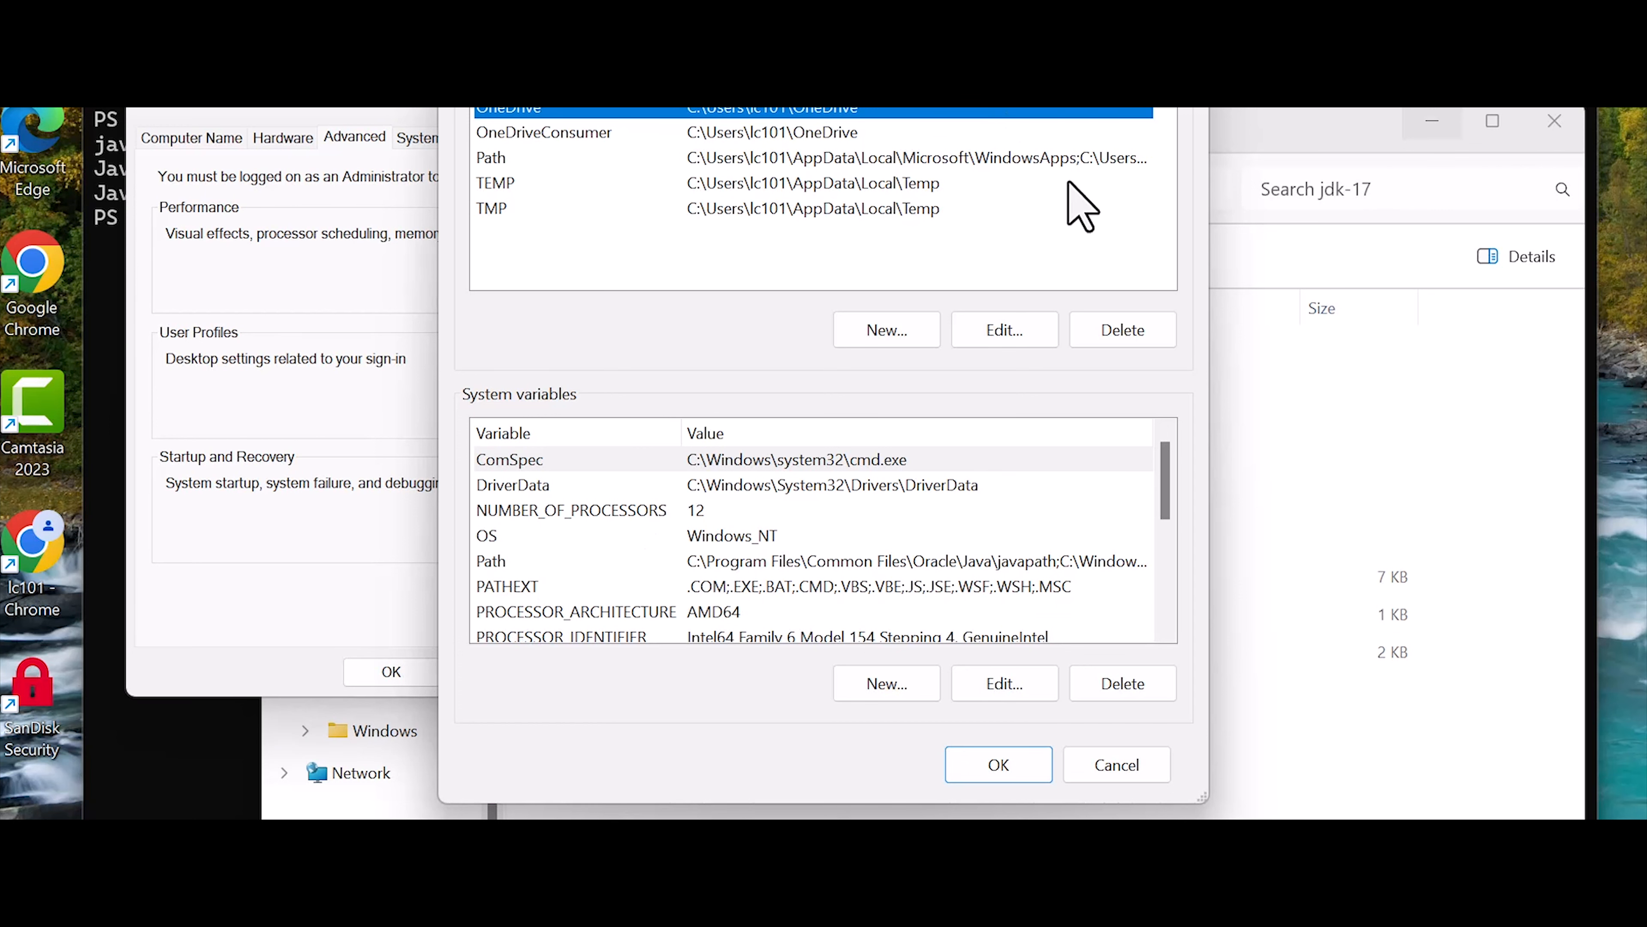
left_click_drag(963, 107, 1123, 137)
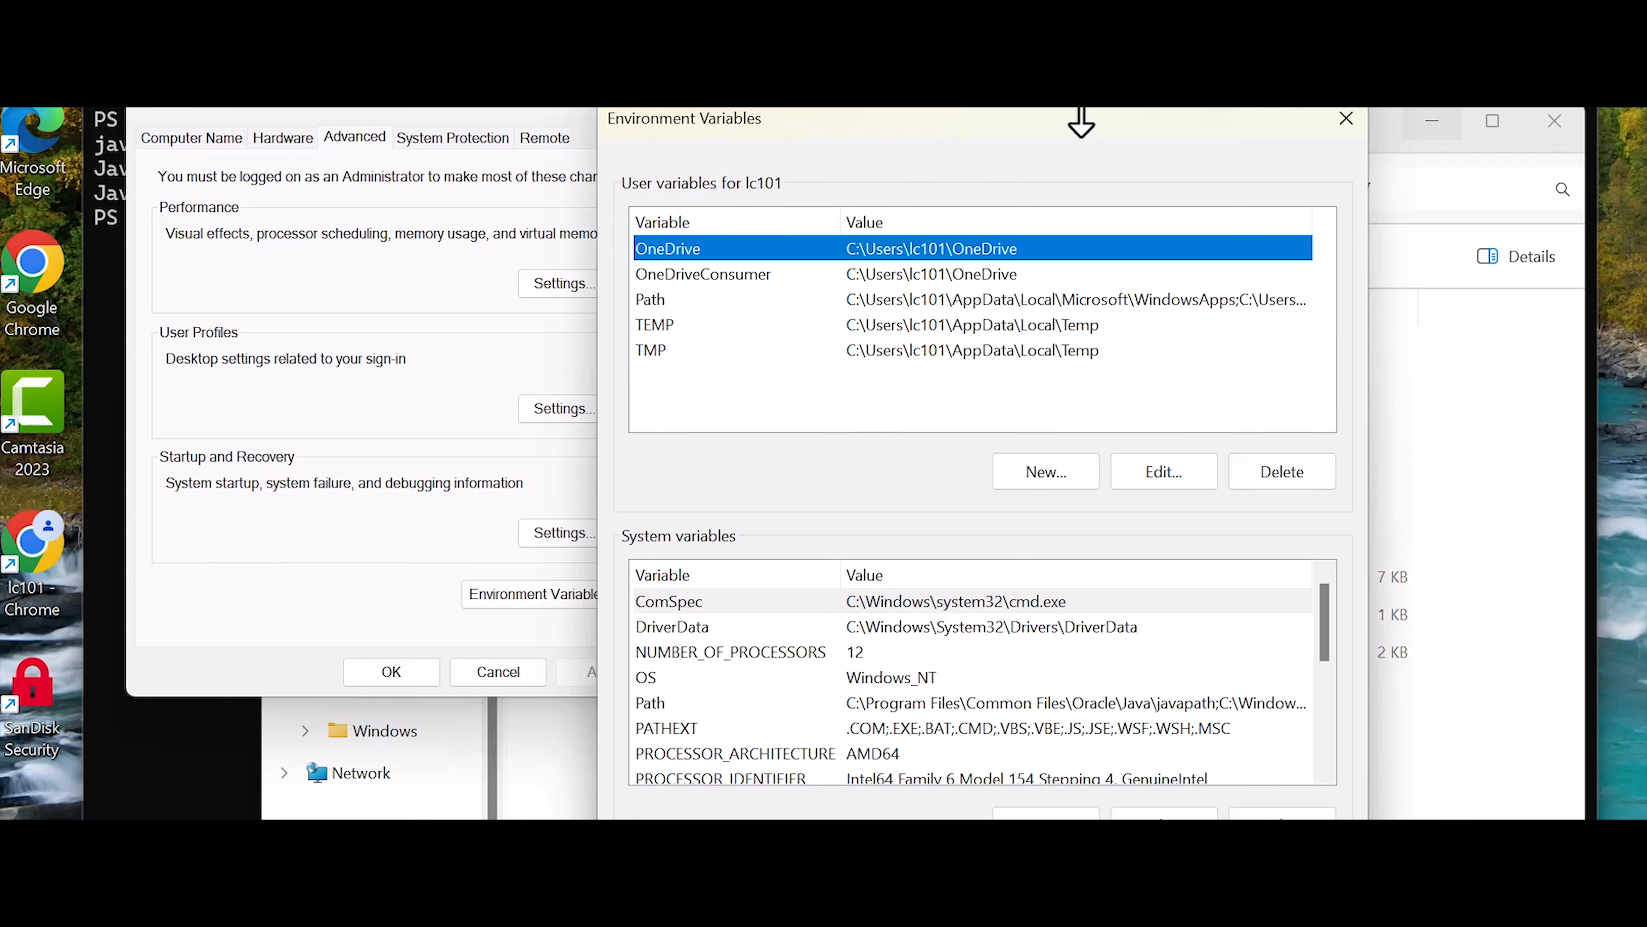
left_click_drag(1056, 133, 1041, 34)
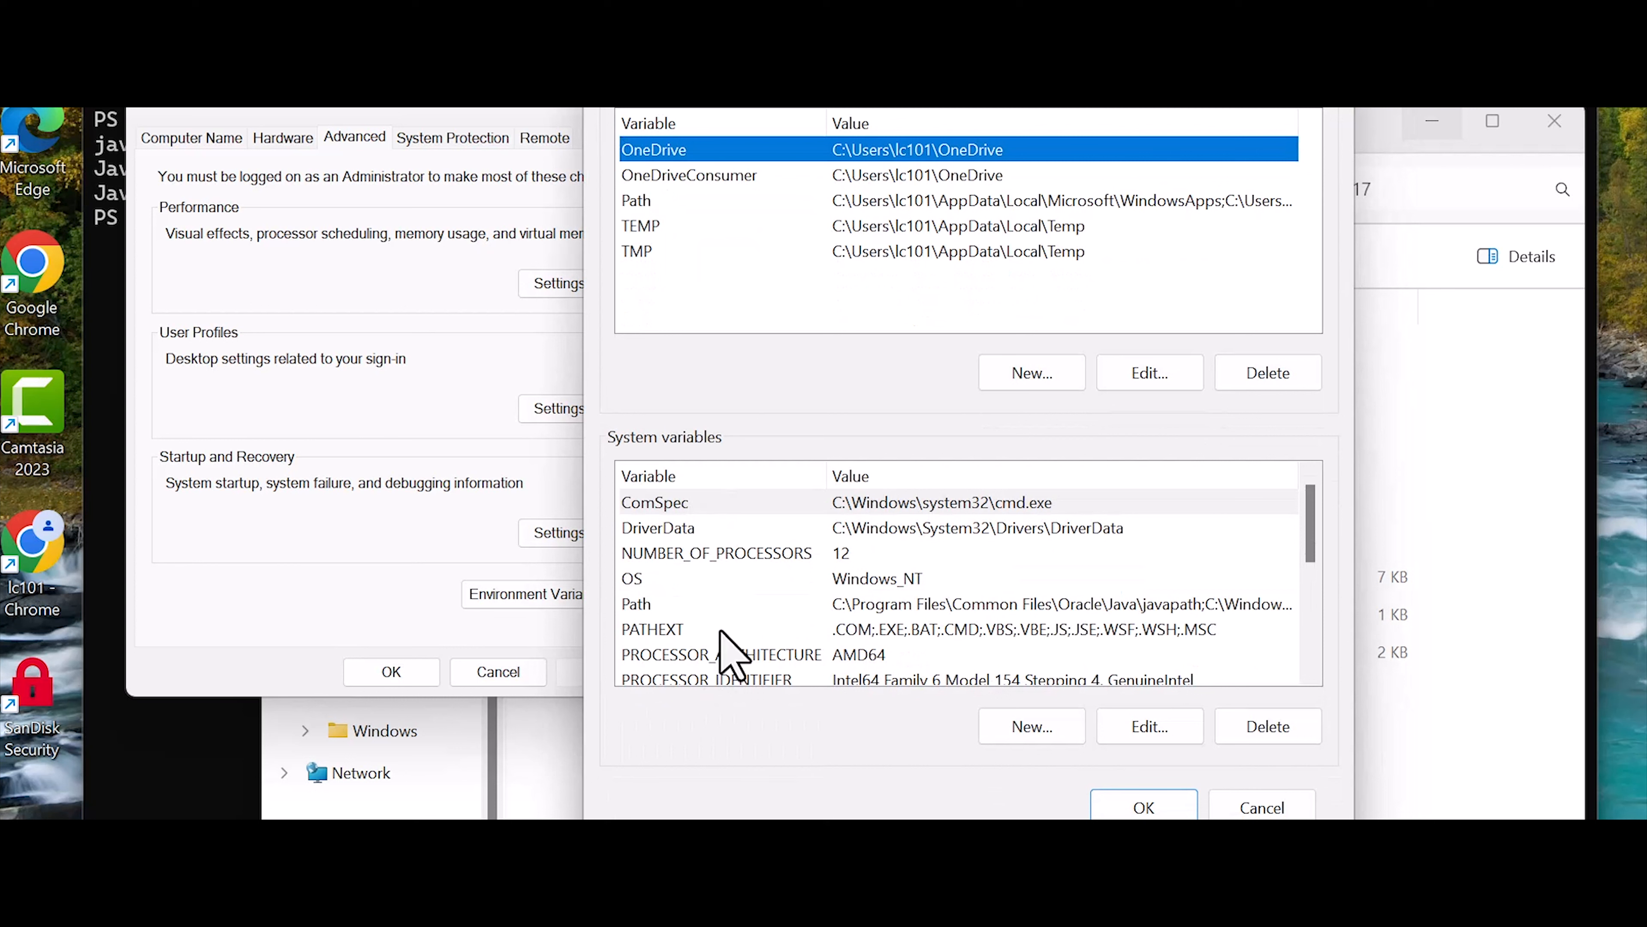
left_click(756, 605)
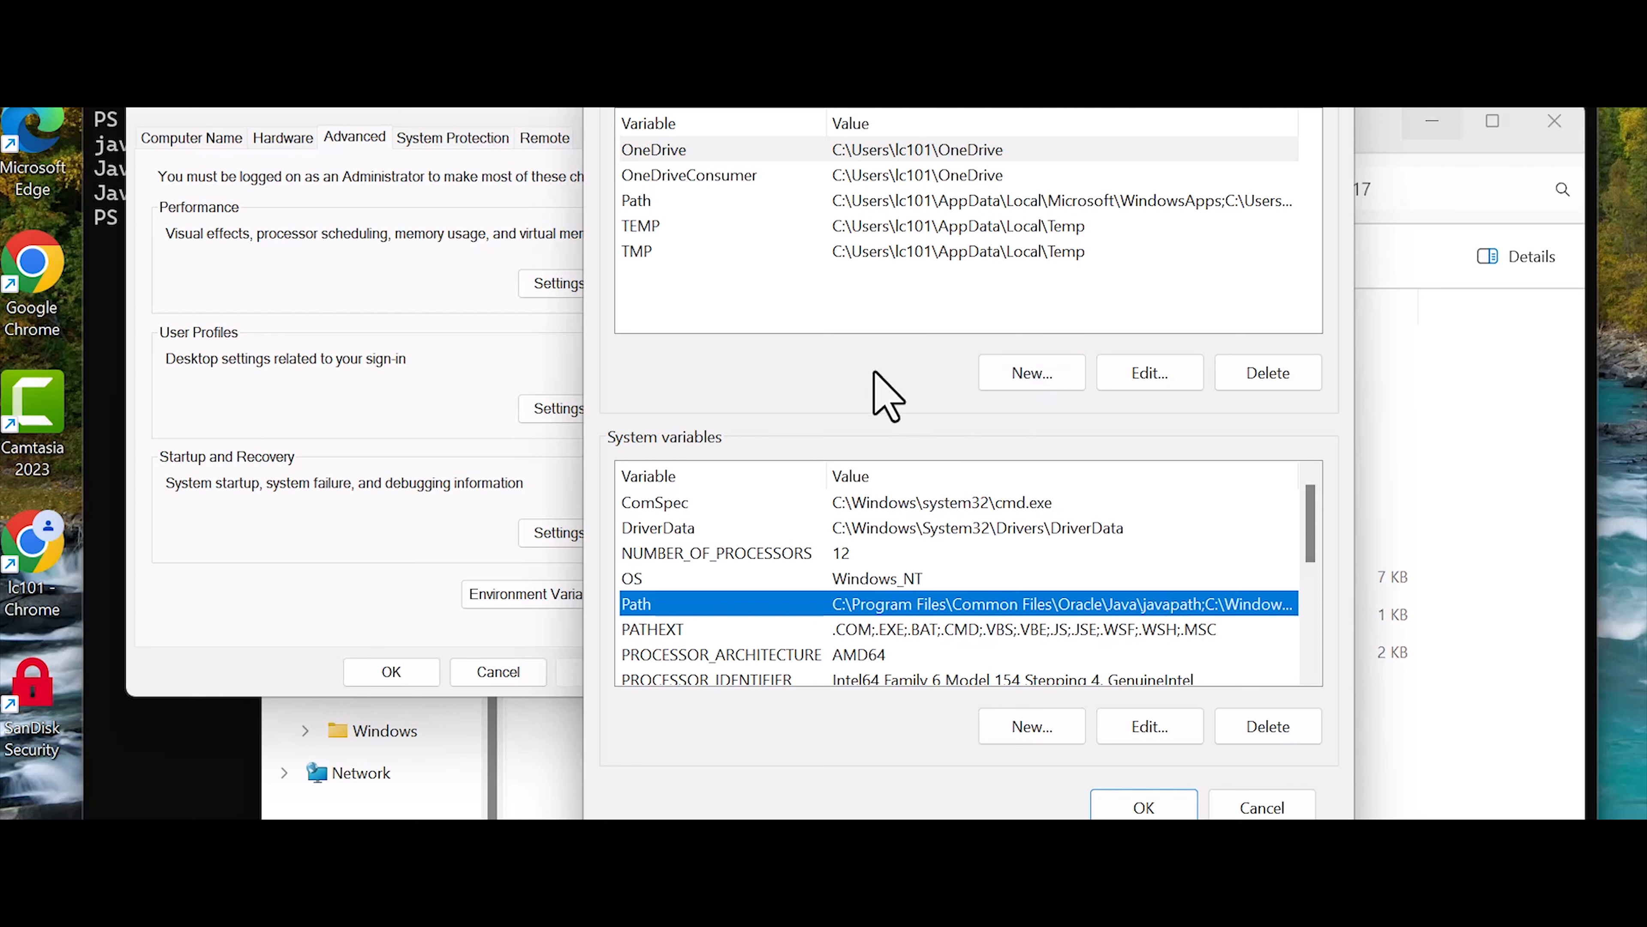
Create a user variable JAVA_HOME with the copied path C:\Program Files\Java\jdk-17 and accept the environment variable and system property changes.
left_click(1044, 372)
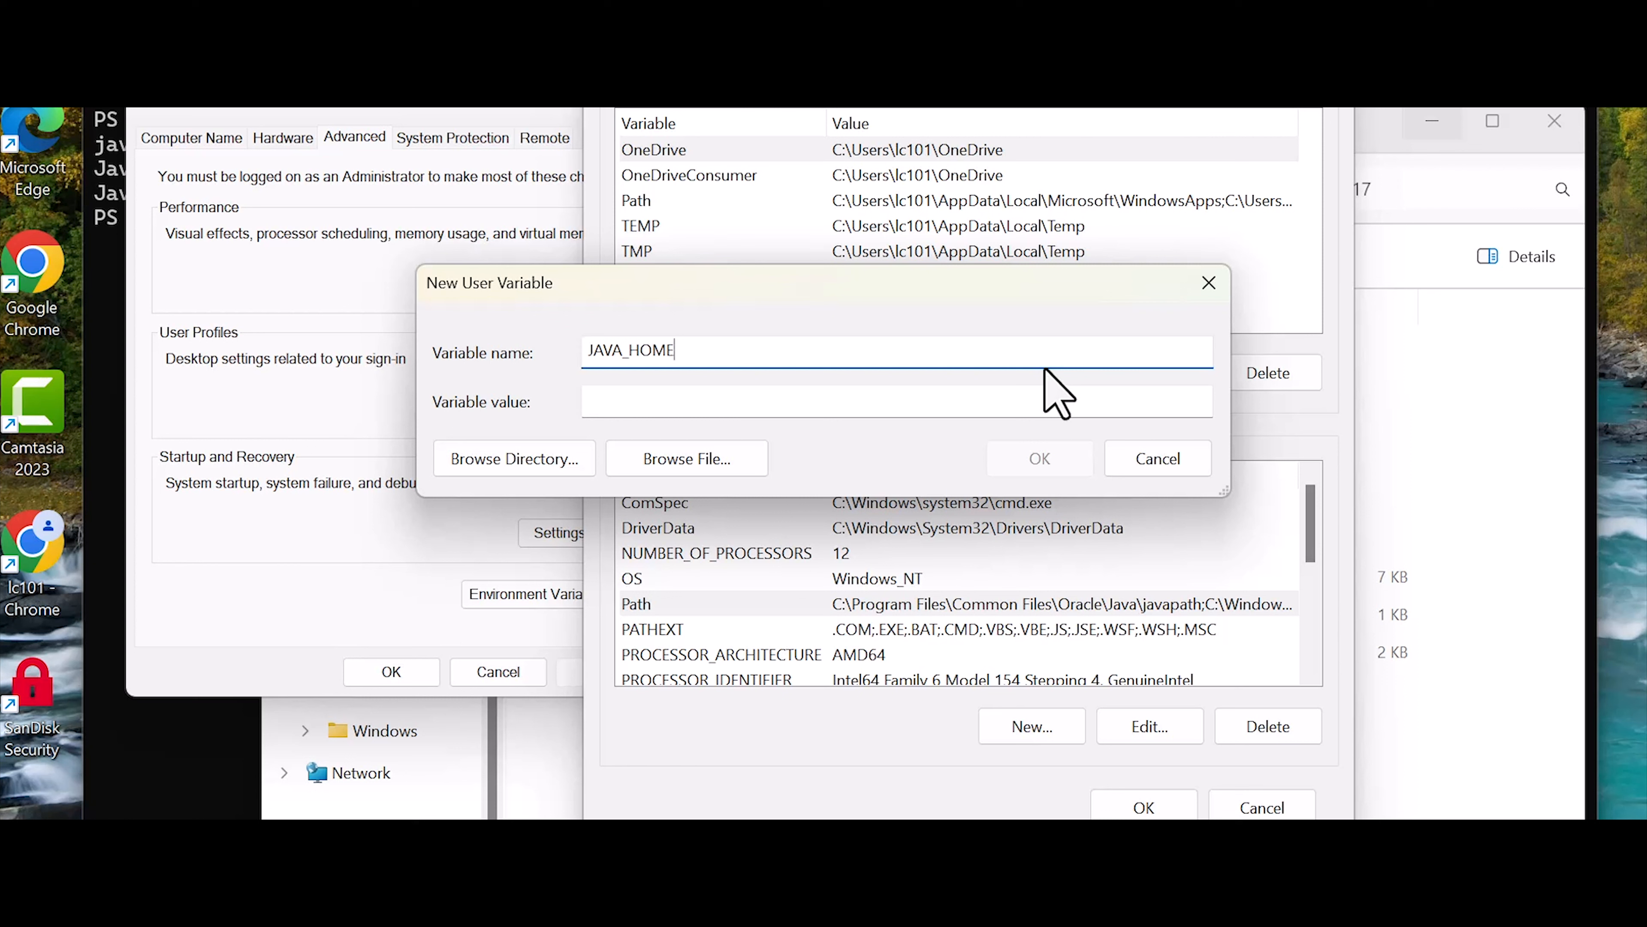
left_click(595, 402)
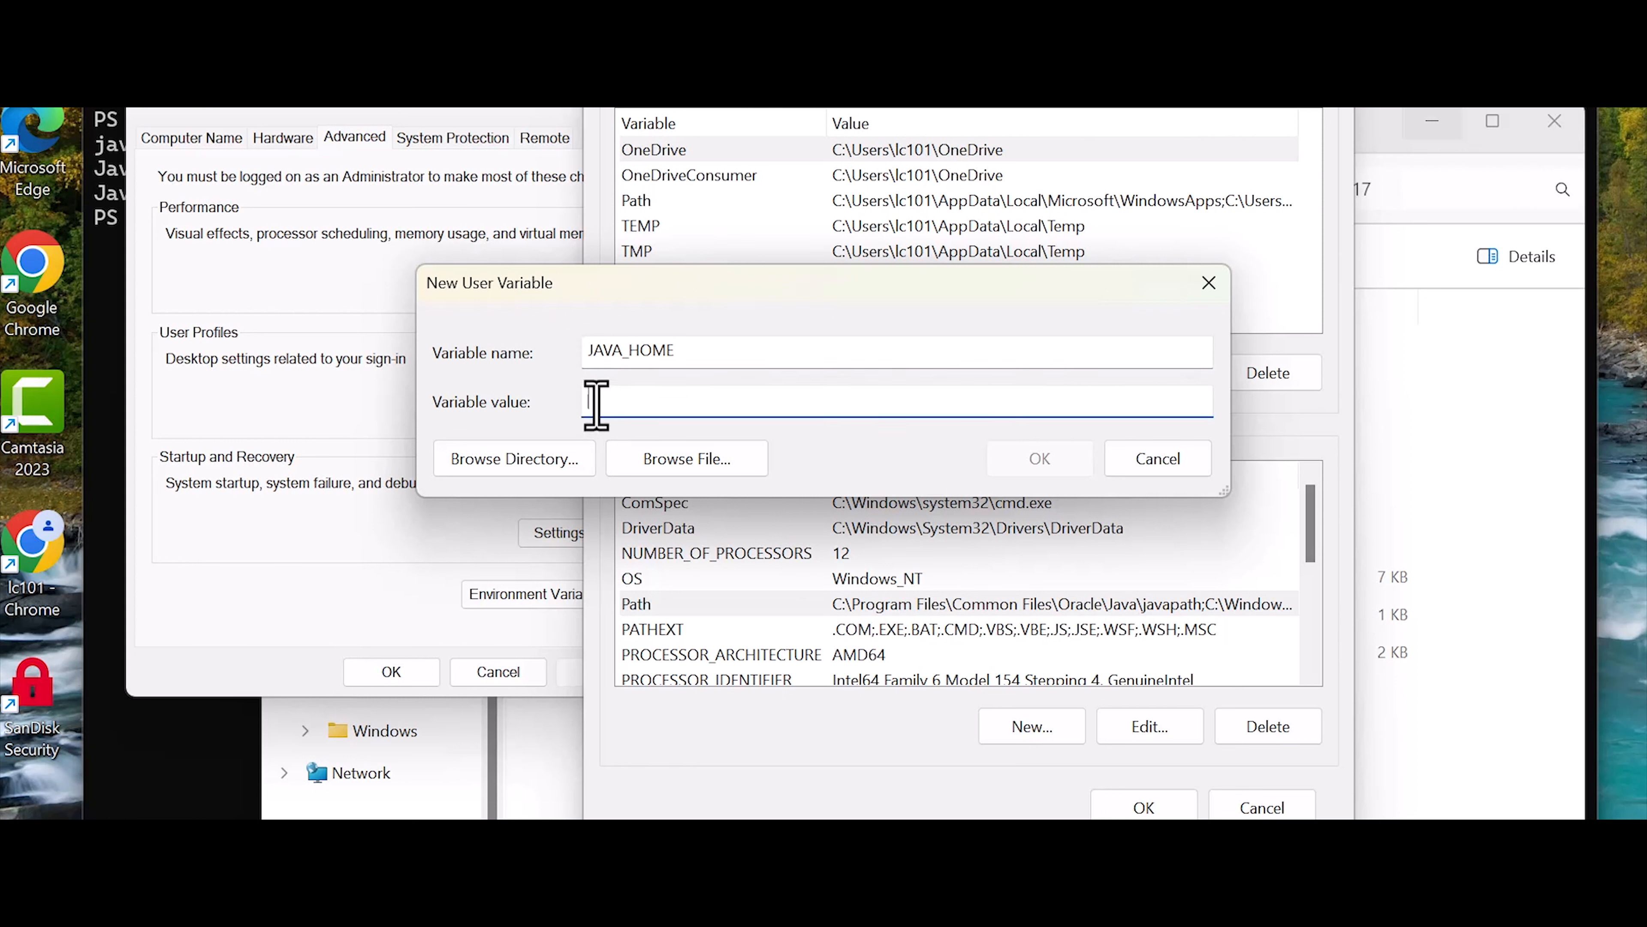
key("ctrl+v")
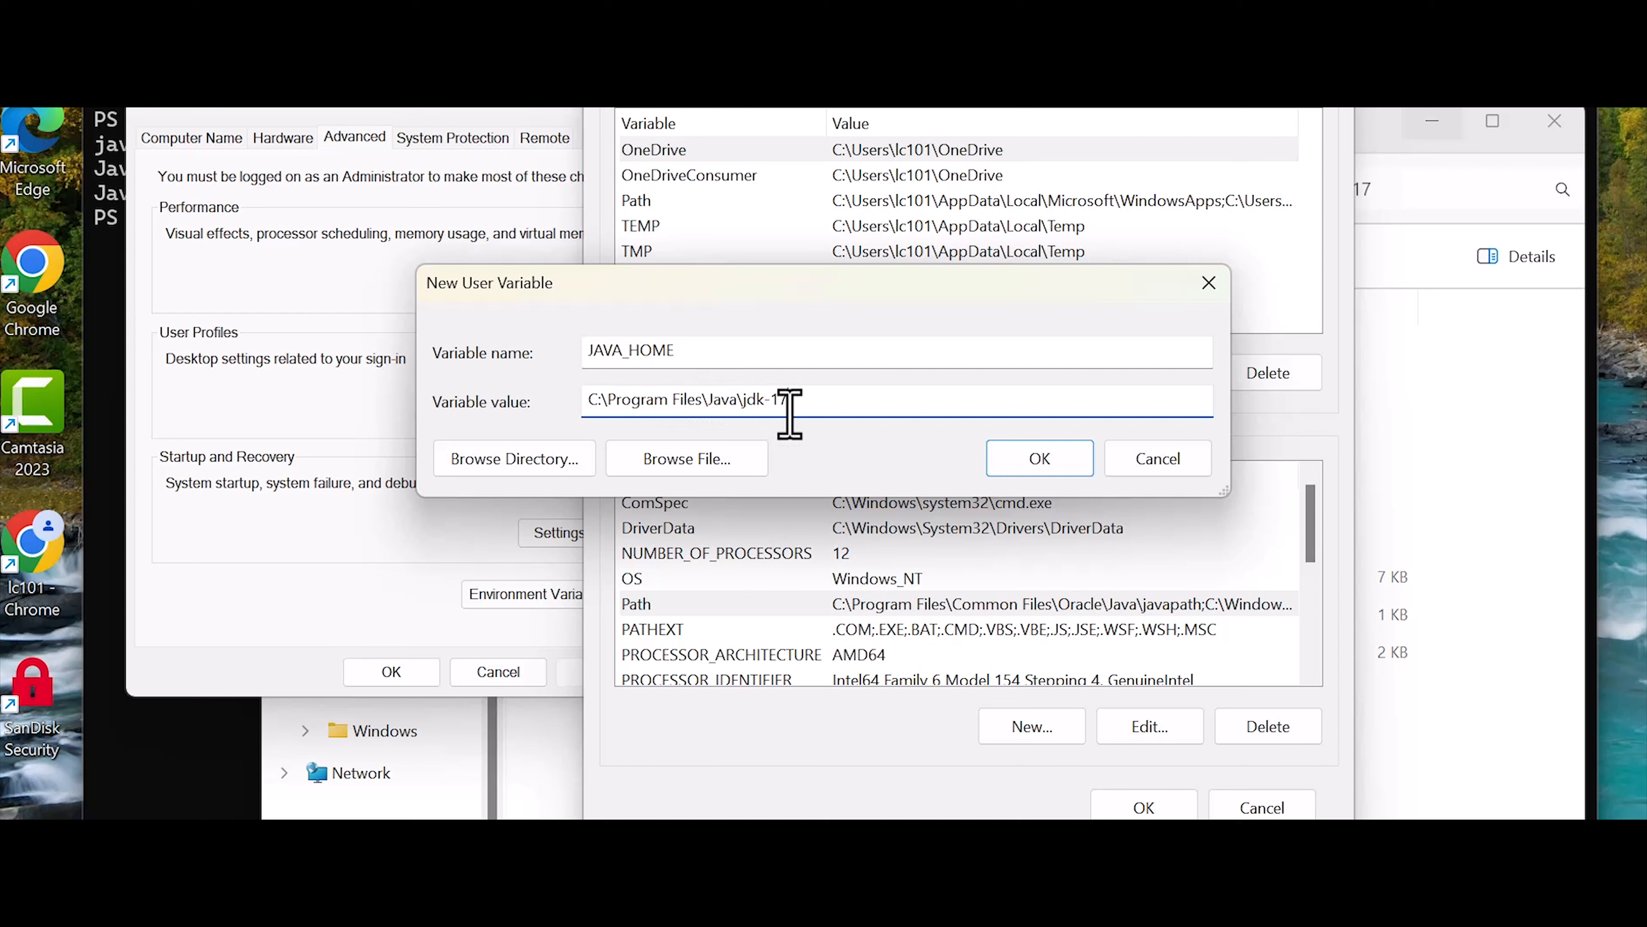
left_click(1054, 459)
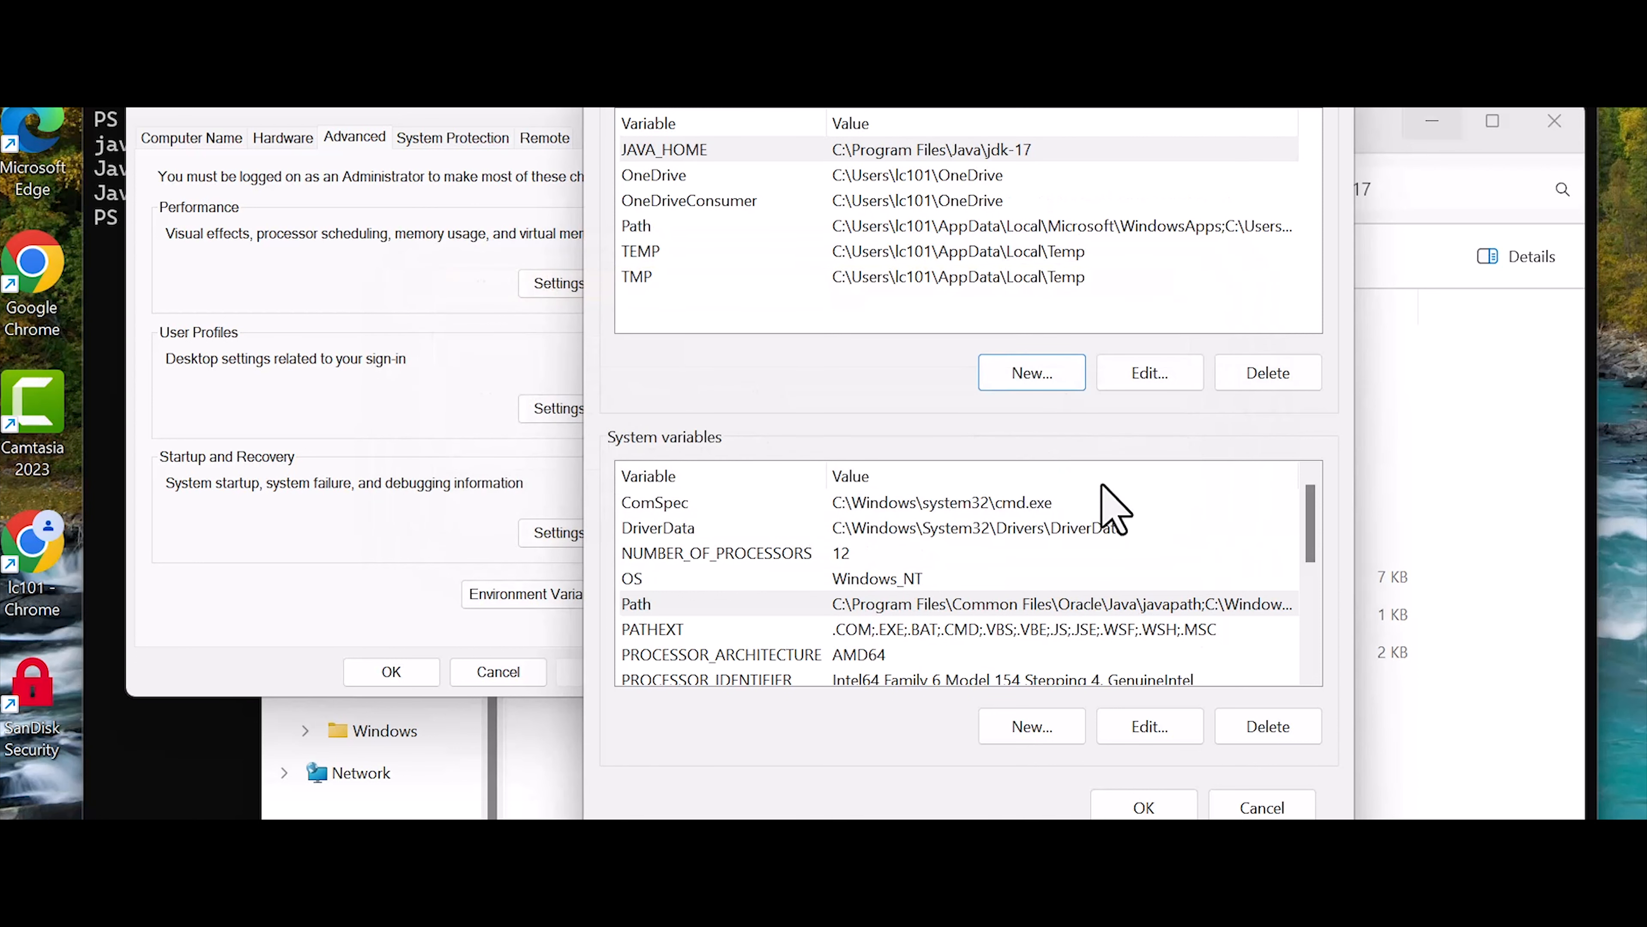
left_click(1141, 807)
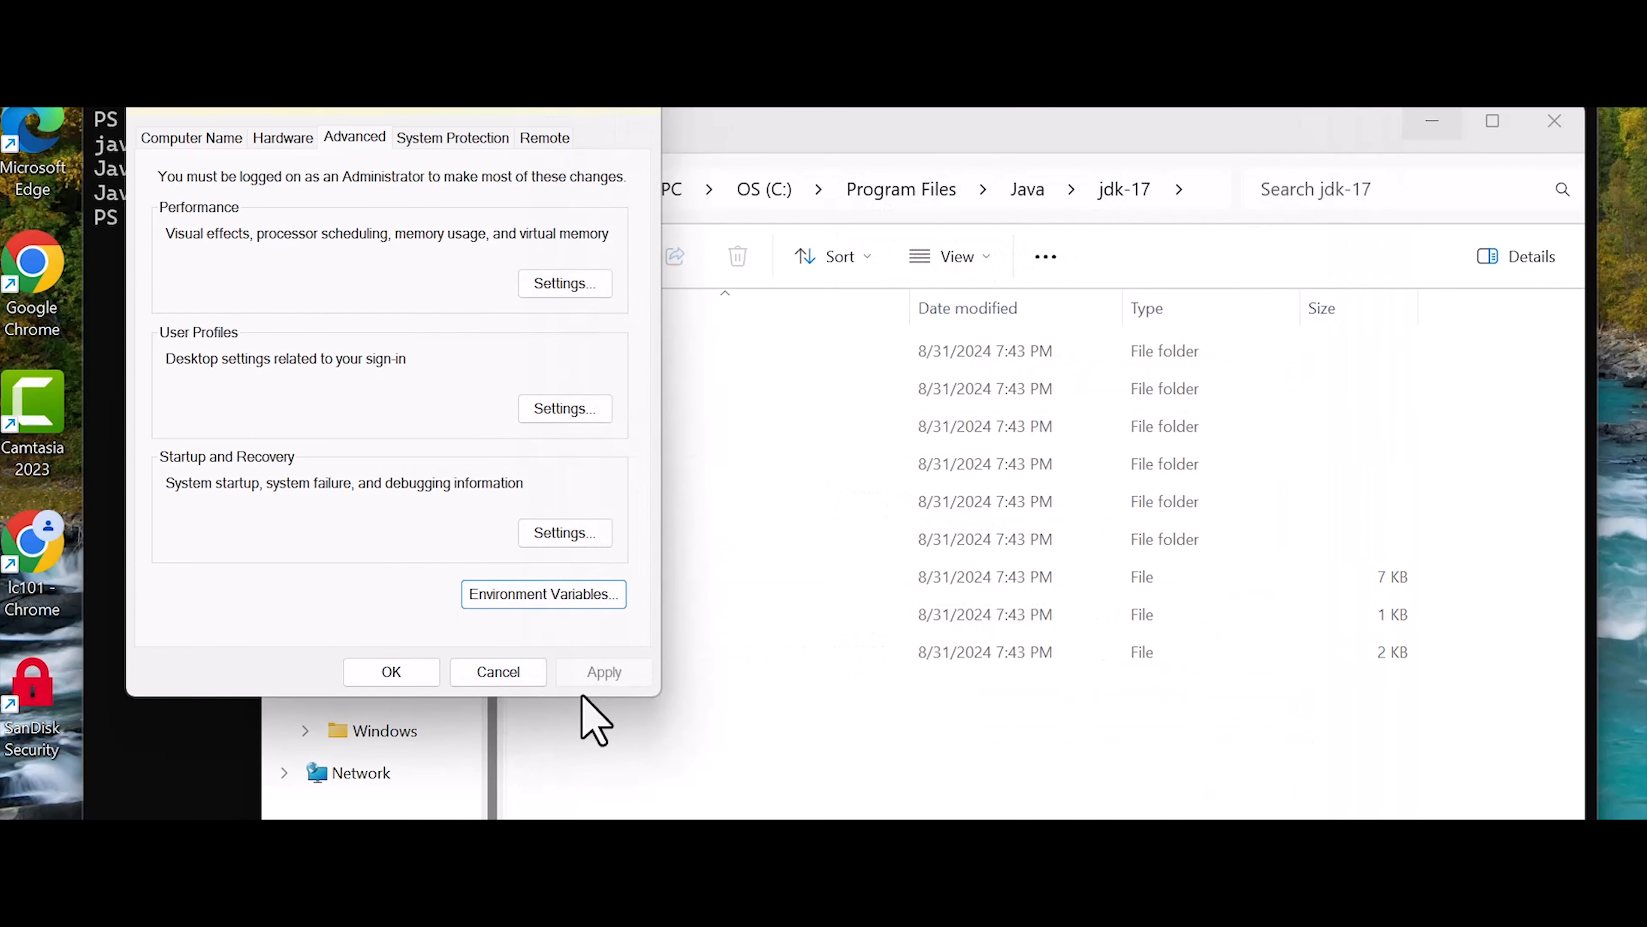
left_click(387, 675)
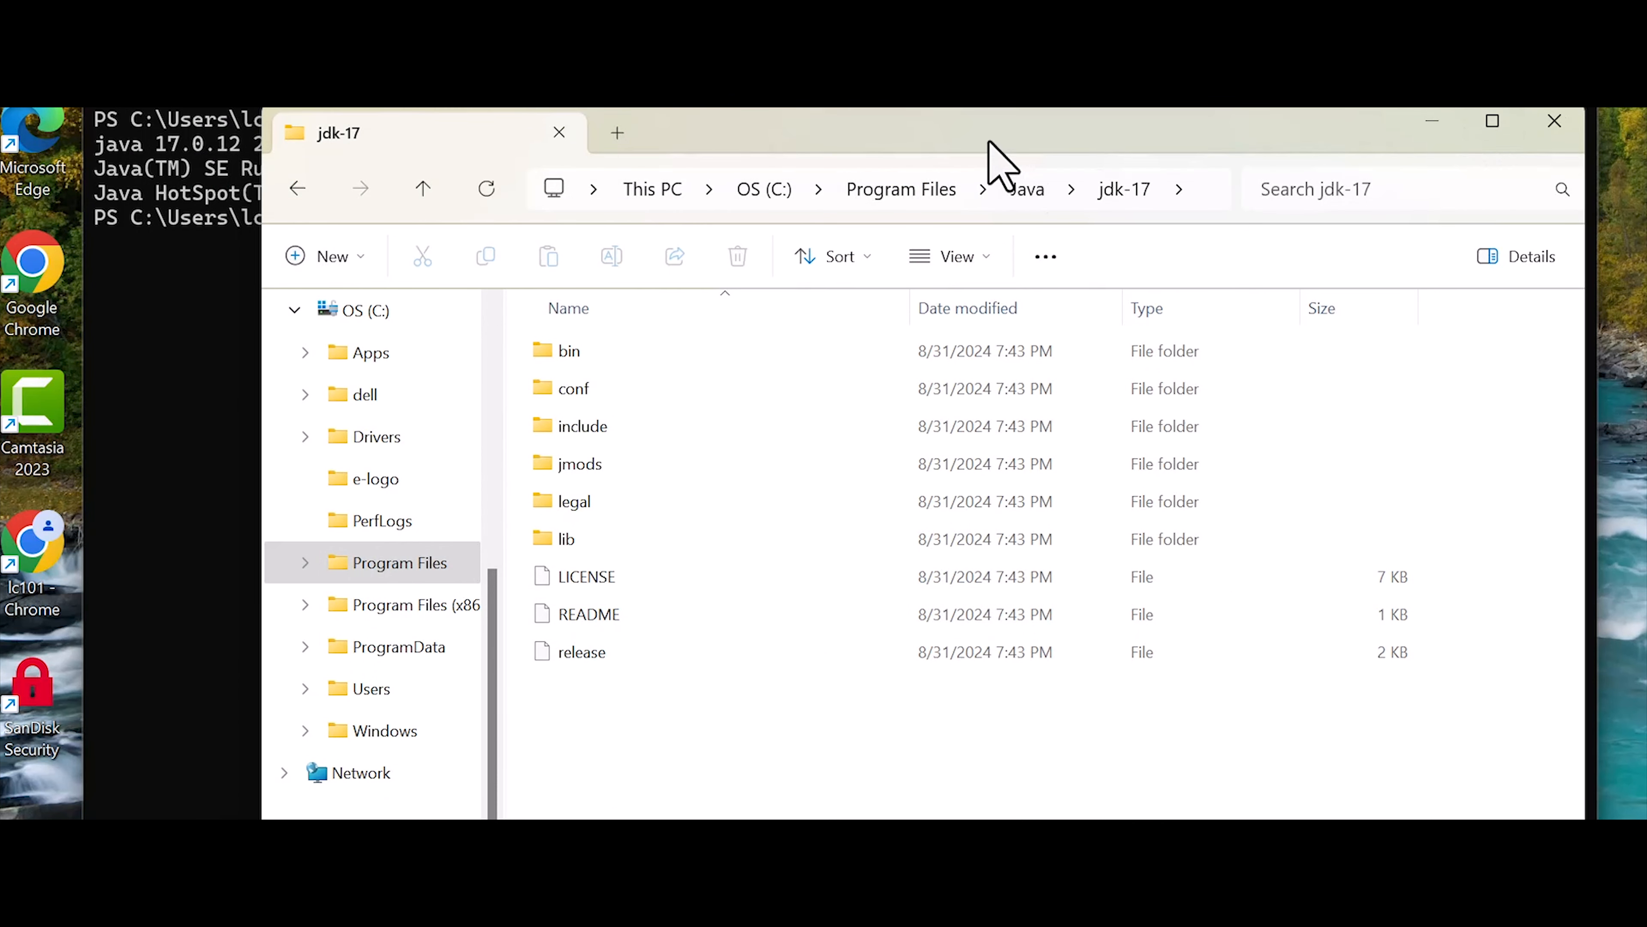
Move the jdk-17 folder window out of the way and switch to the Chrome window with the Java Downloads page.
left_click_drag(987, 146, 1003, 62)
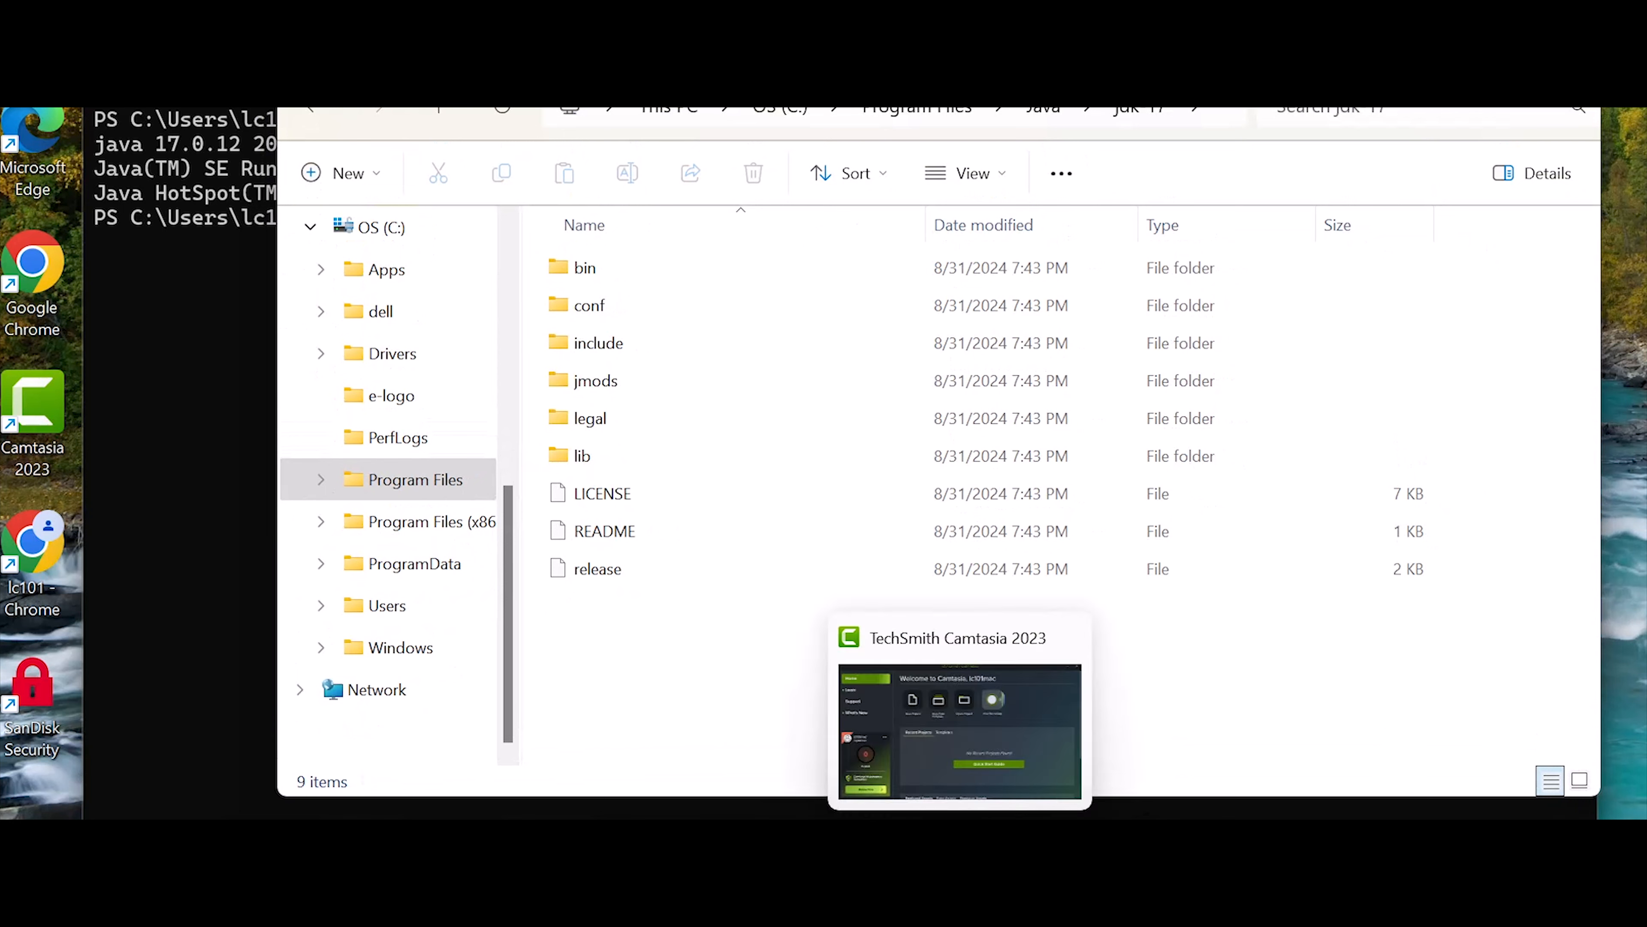
mouse_move(787, 824)
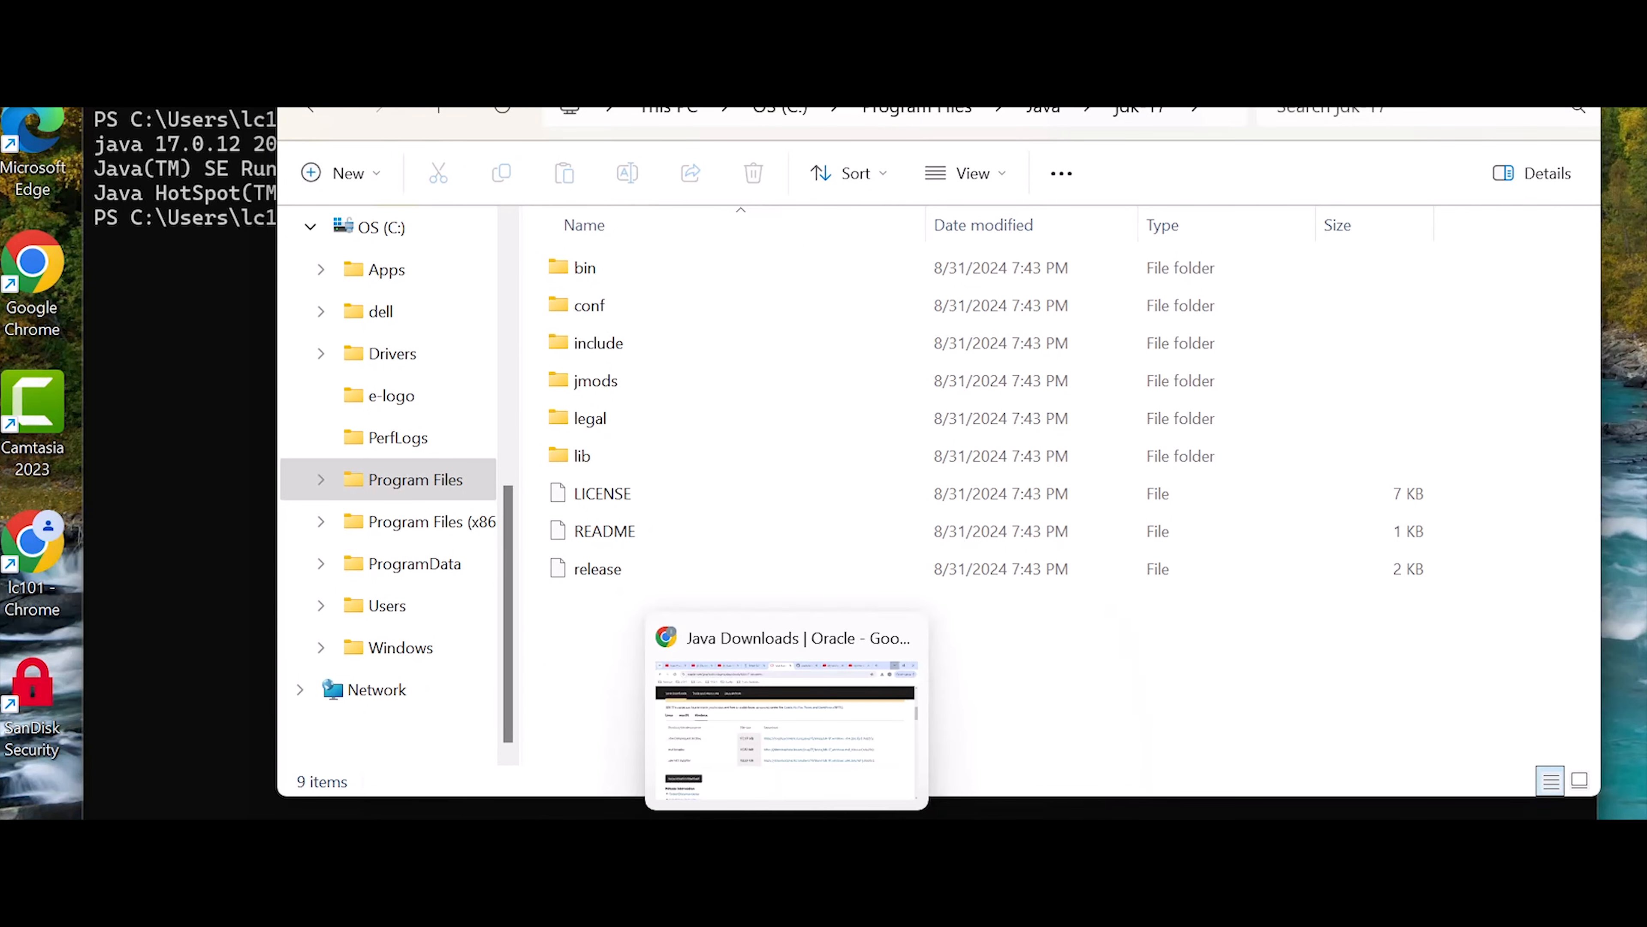